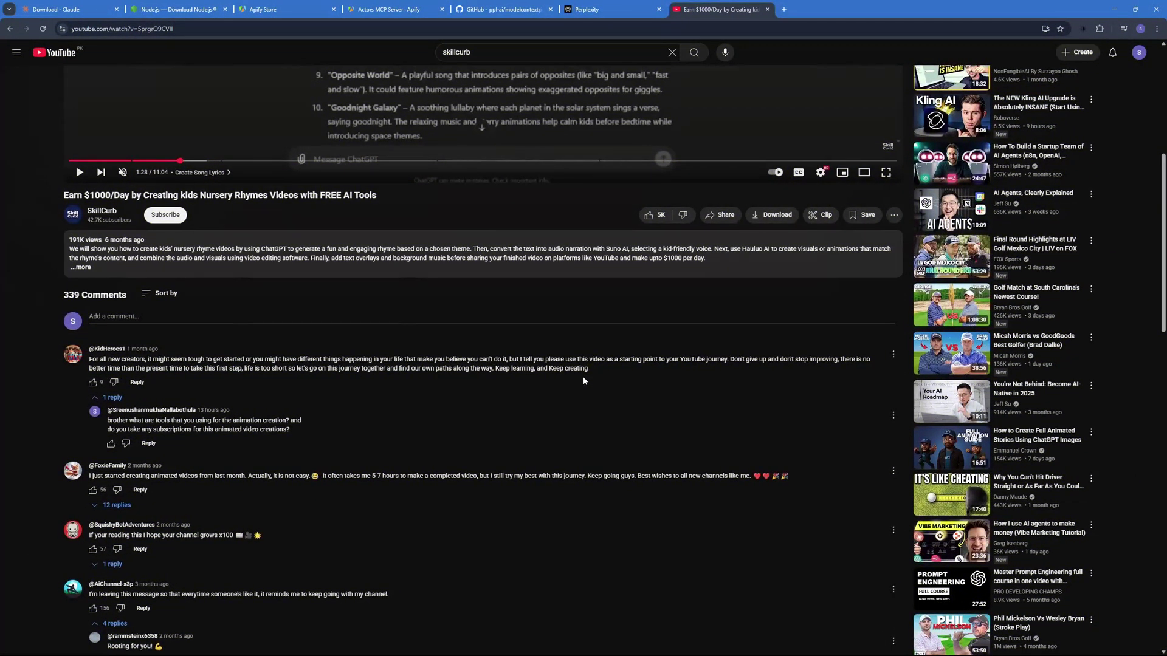
Step: Read through the viewer comments under the kids nursery rhymes video on YouTube
scroll(583, 381, down, 4)
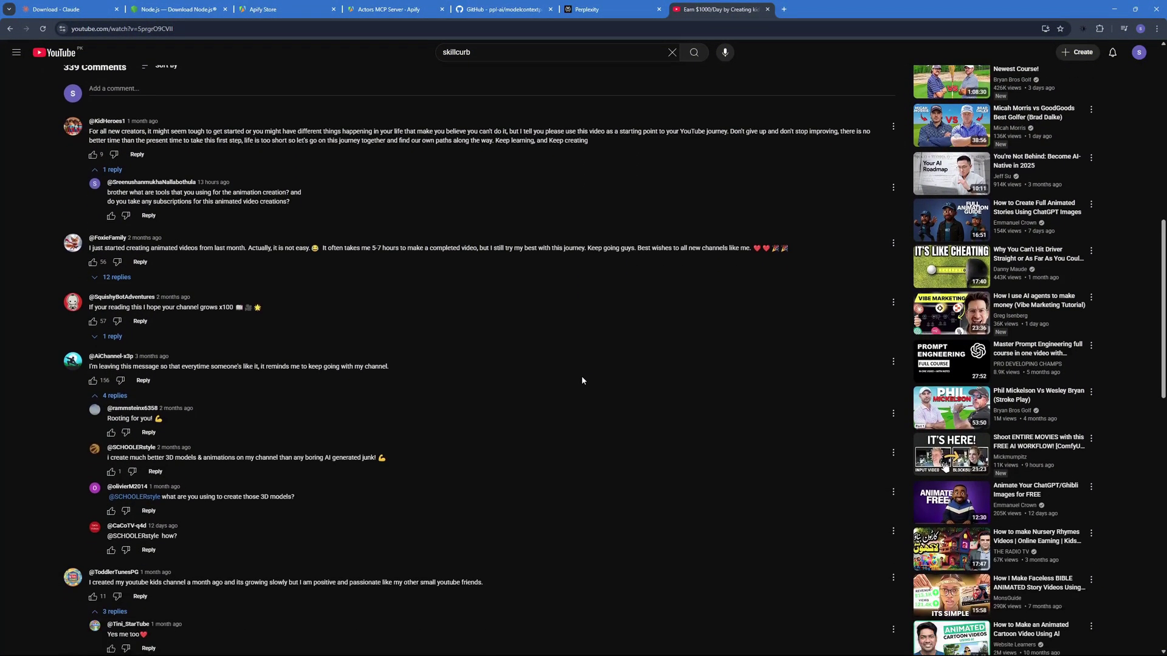
scroll(580, 380, down, 7)
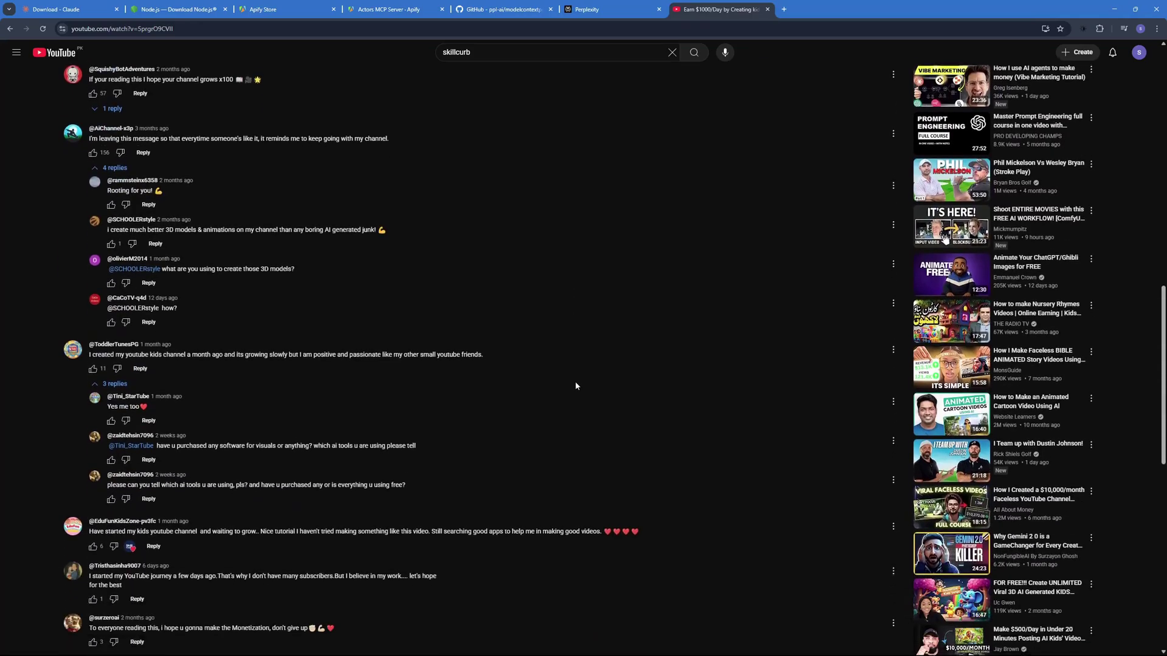
scroll(575, 388, down, 5)
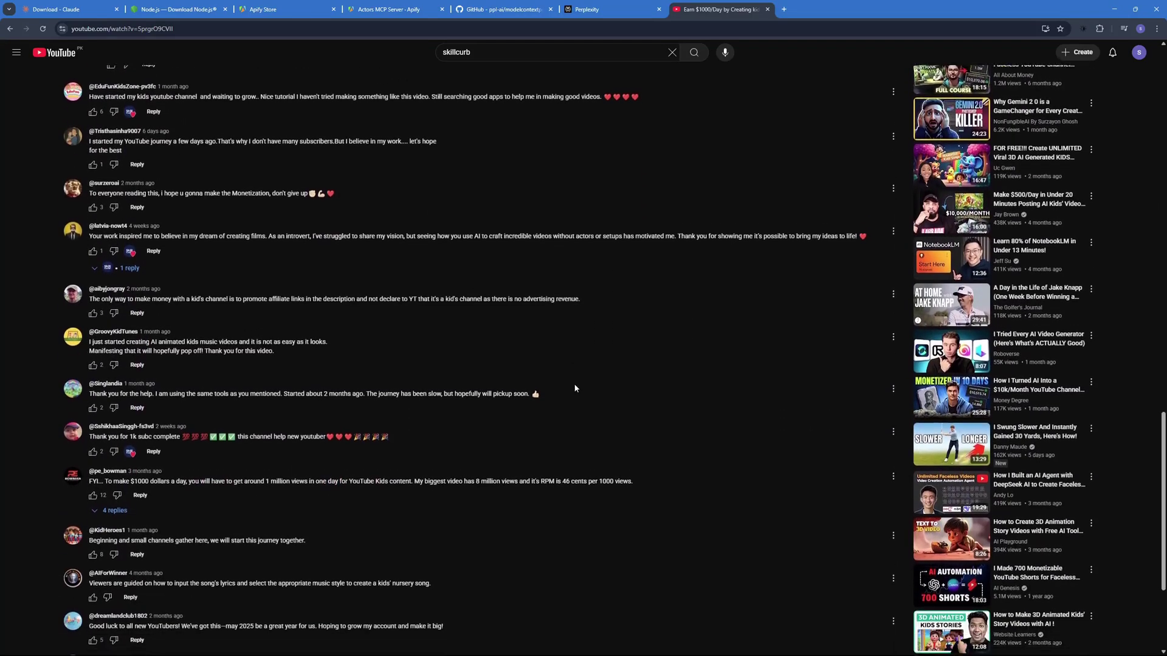
scroll(566, 389, down, 5)
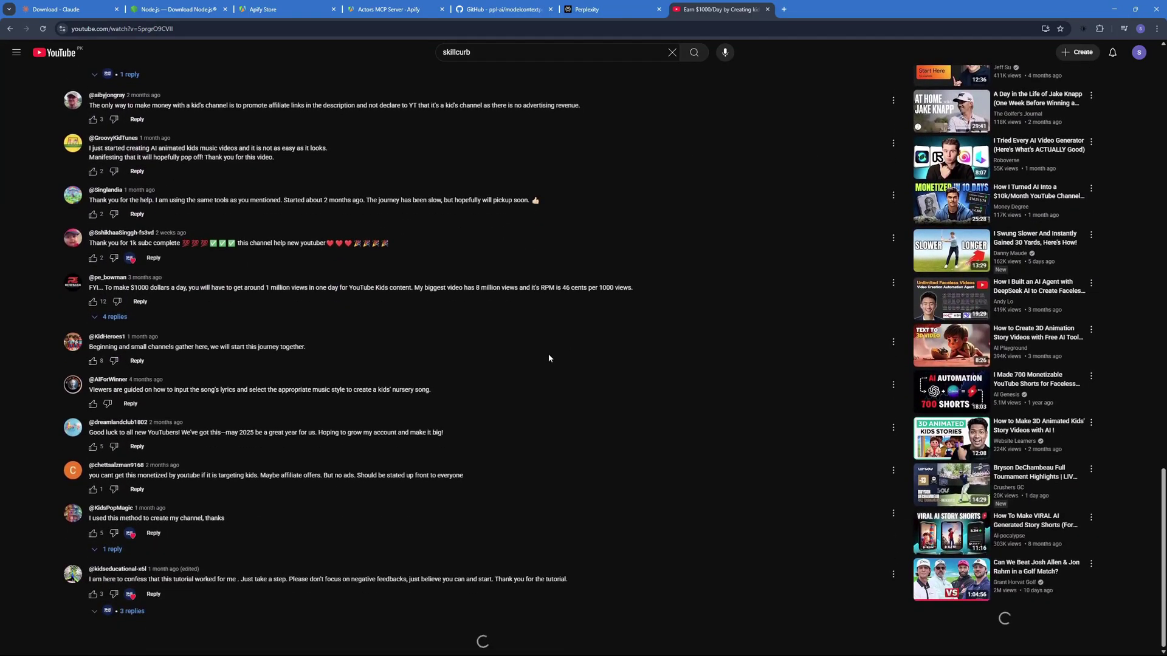
scroll(541, 351, down, 5)
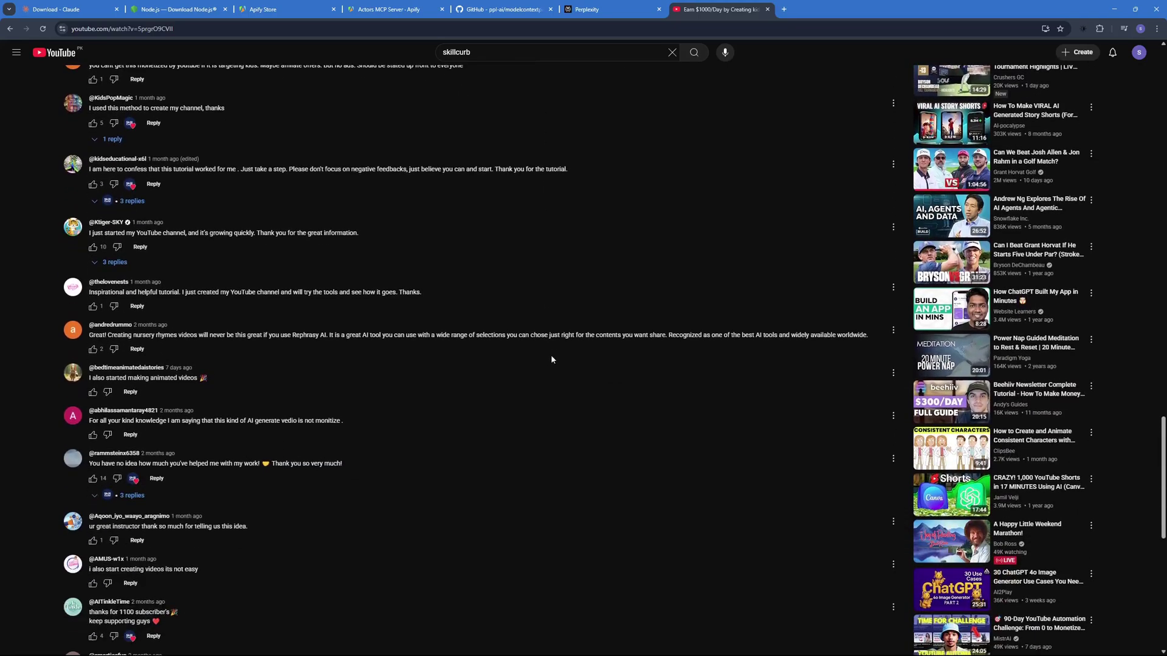
scroll(552, 357, up, 3)
scroll(140, 311, down, 5)
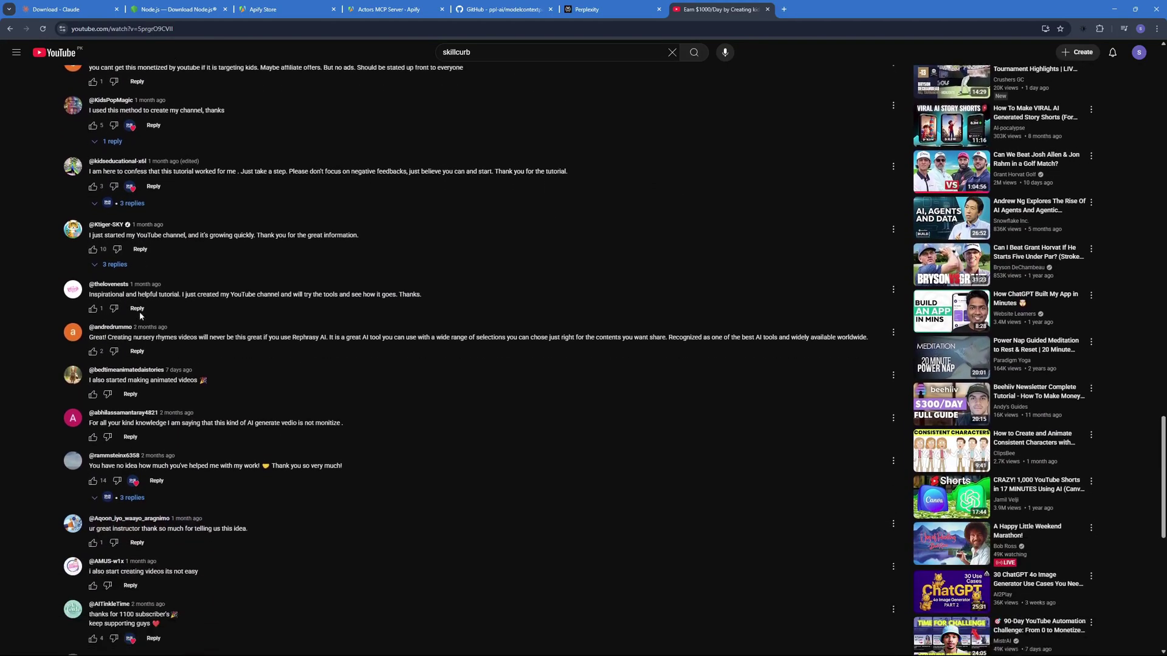
scroll(191, 311, down, 3)
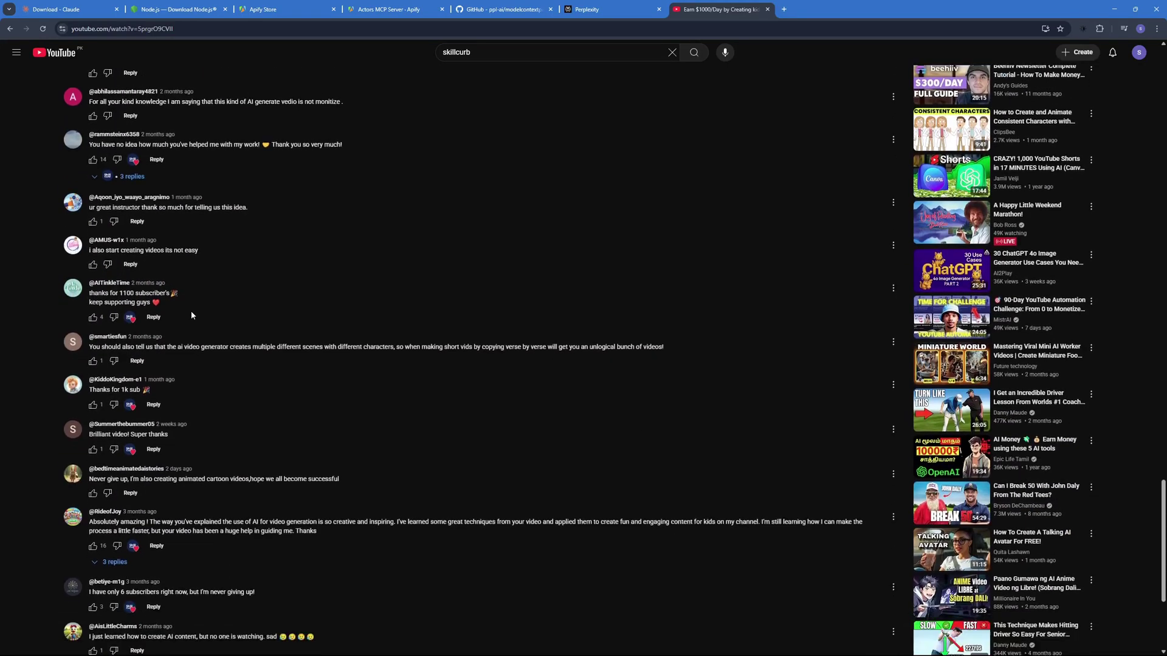
scroll(191, 311, down, 4)
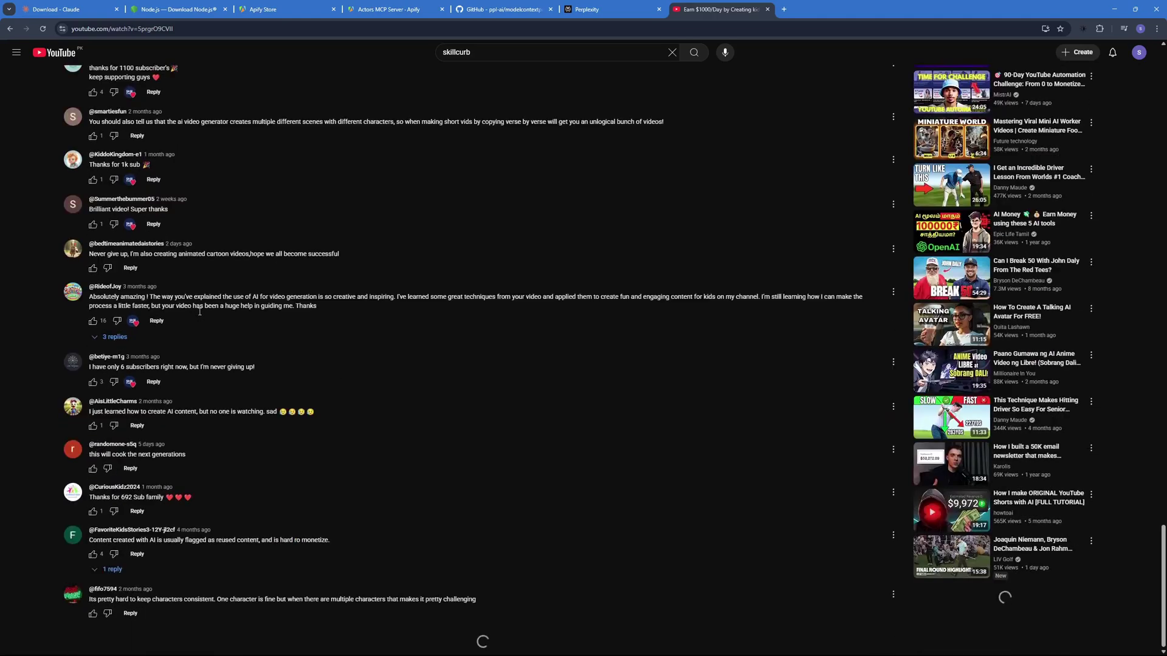
scroll(180, 279, down, 3)
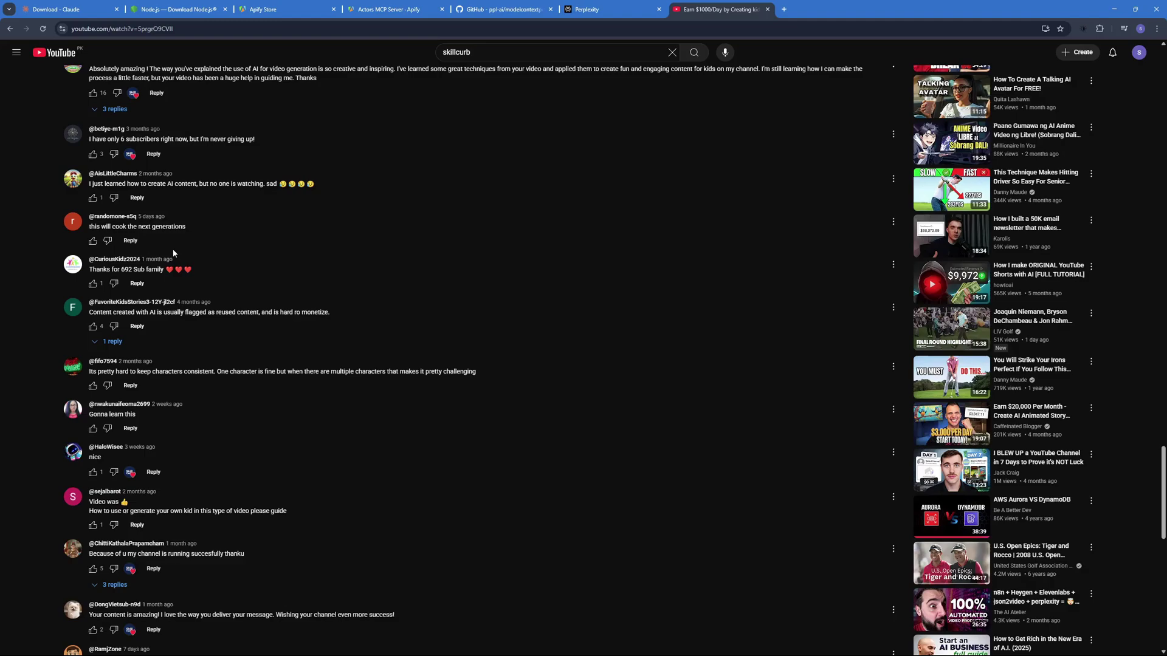
Step: Look over the open Claude download, Apify Store and Perplexity pages, and go back up through the YouTube video's comments
key(ctrl+1)
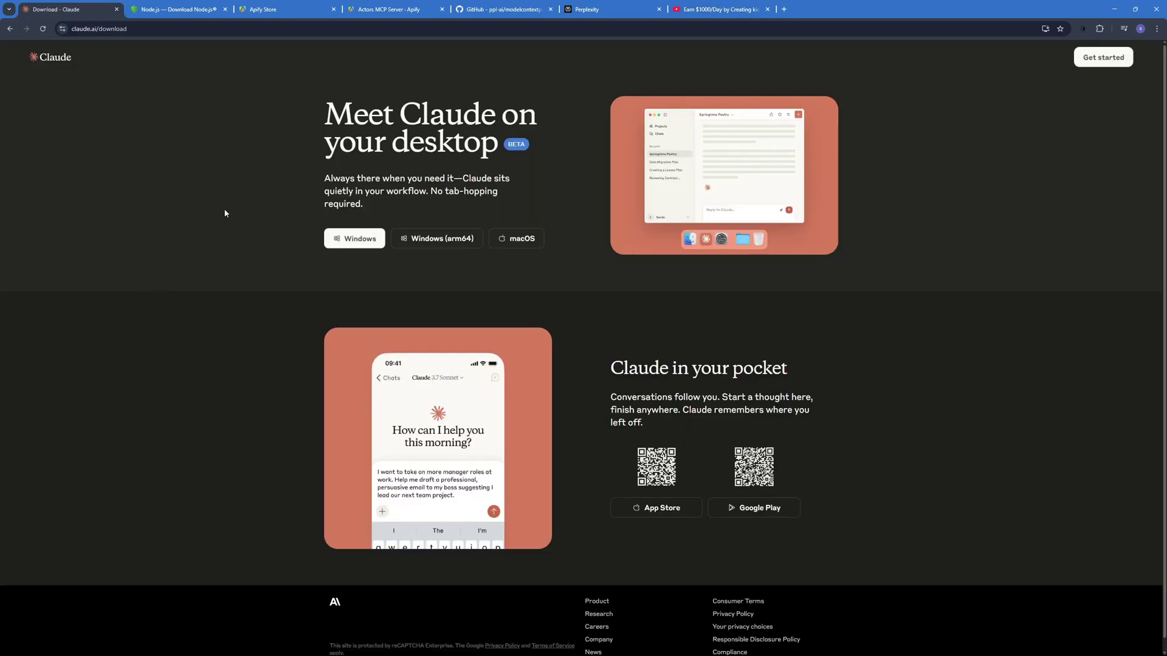
key(ctrl+3)
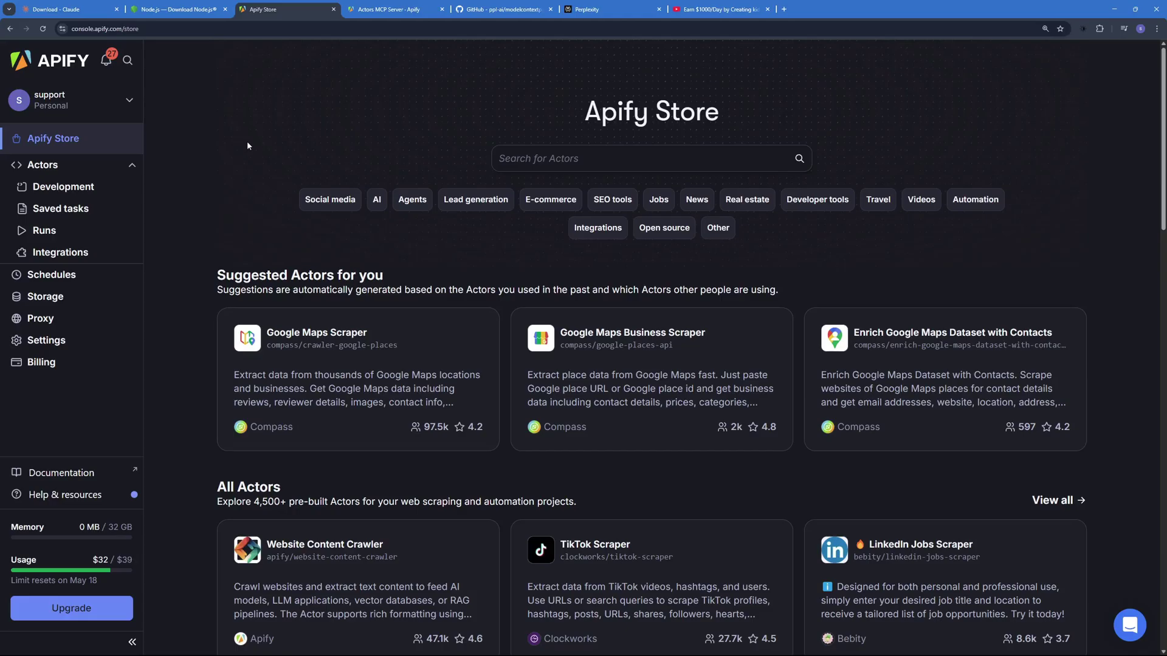
key(ctrl+6)
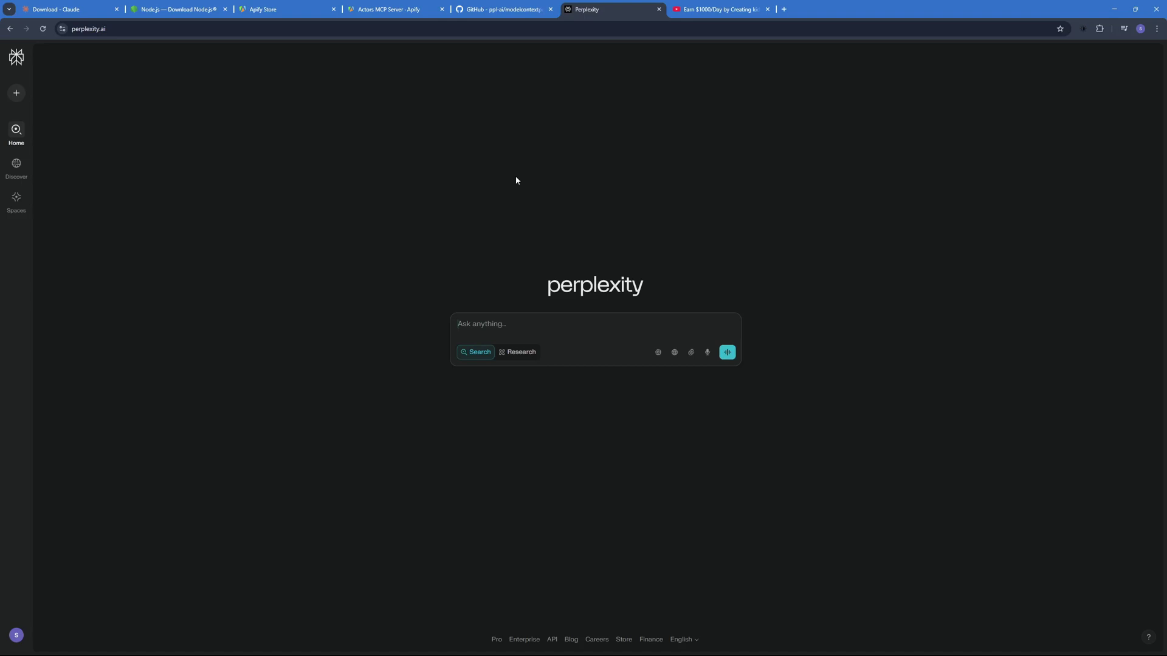
key(ctrl+7)
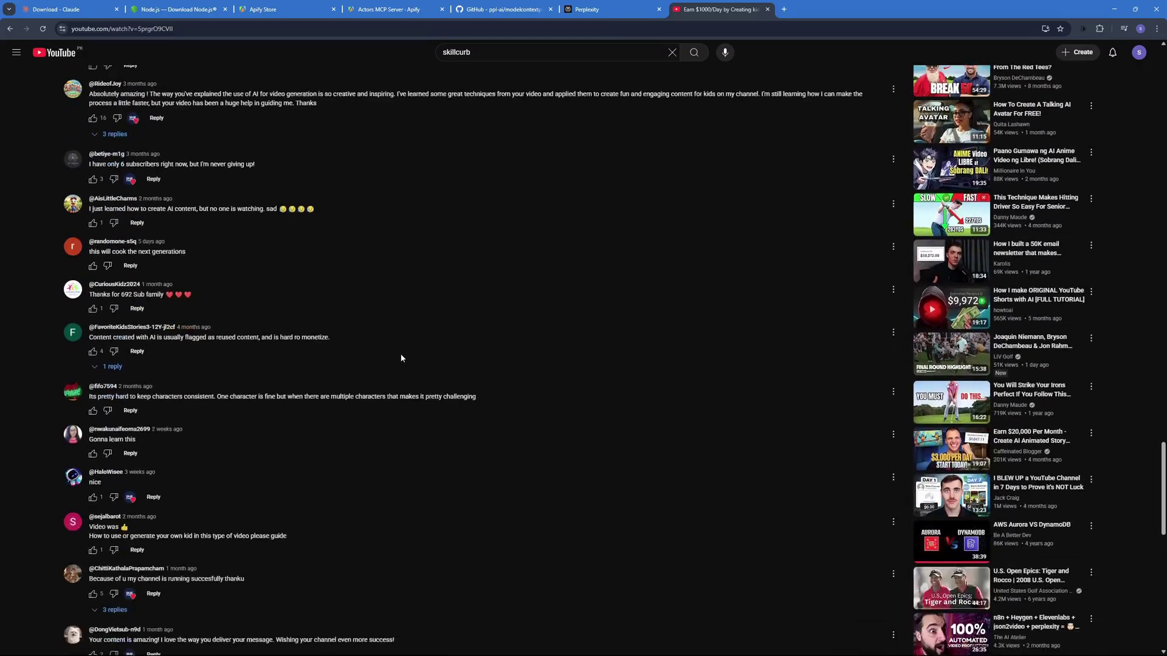
scroll(400, 368, up, 8)
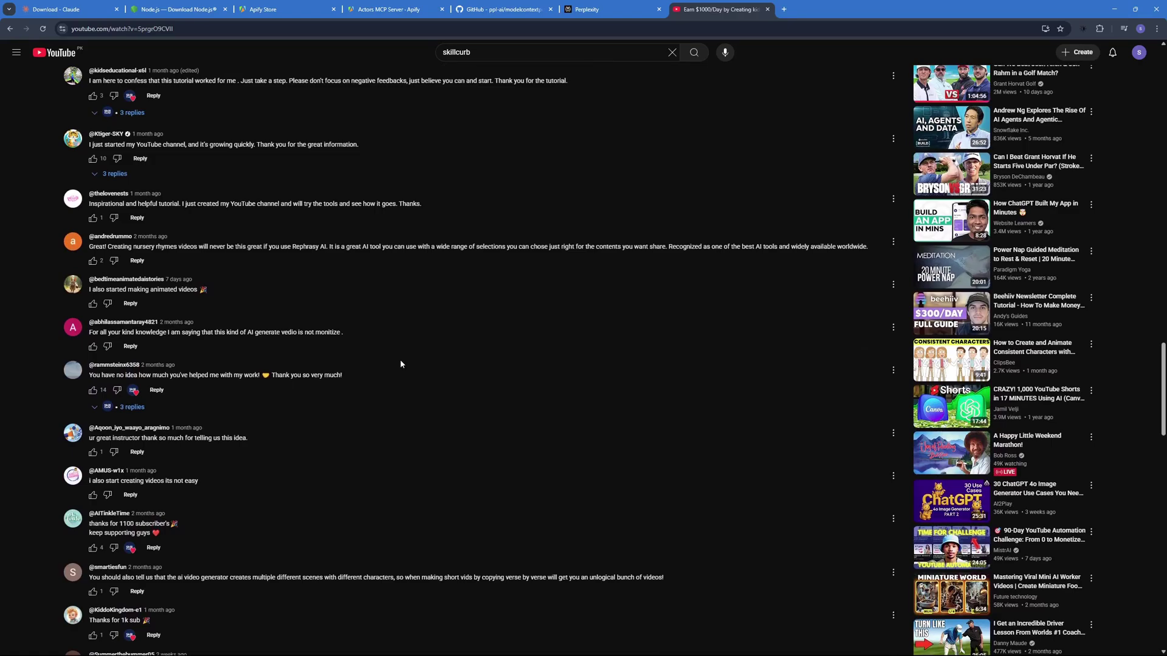
scroll(400, 364, up, 6)
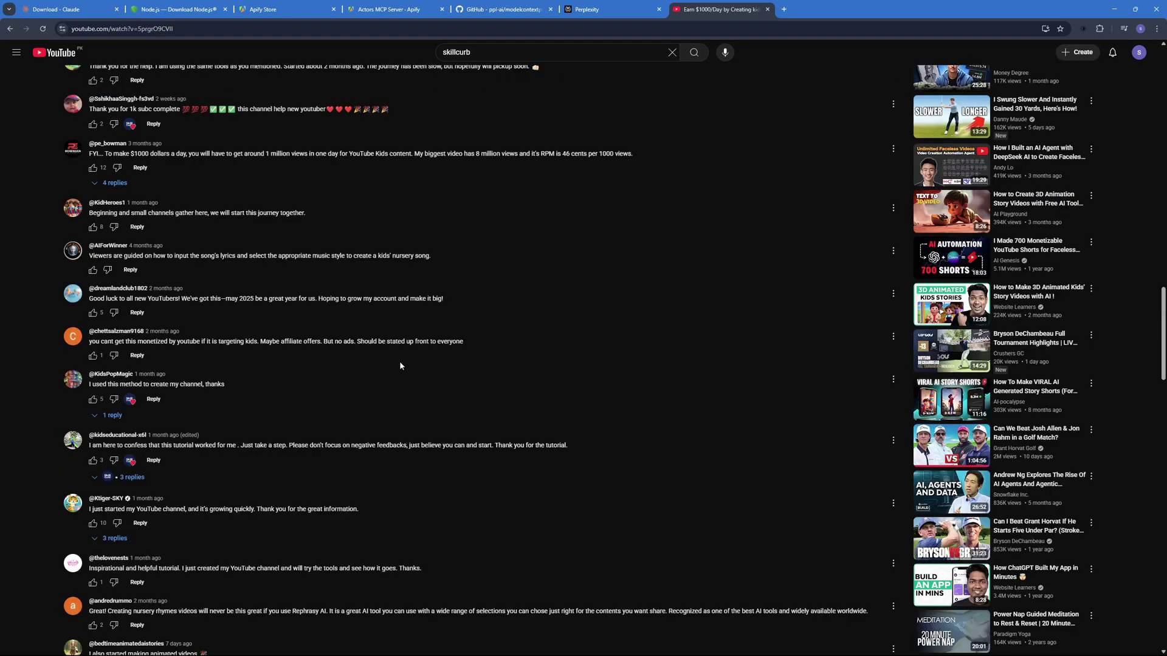
scroll(400, 365, up, 7)
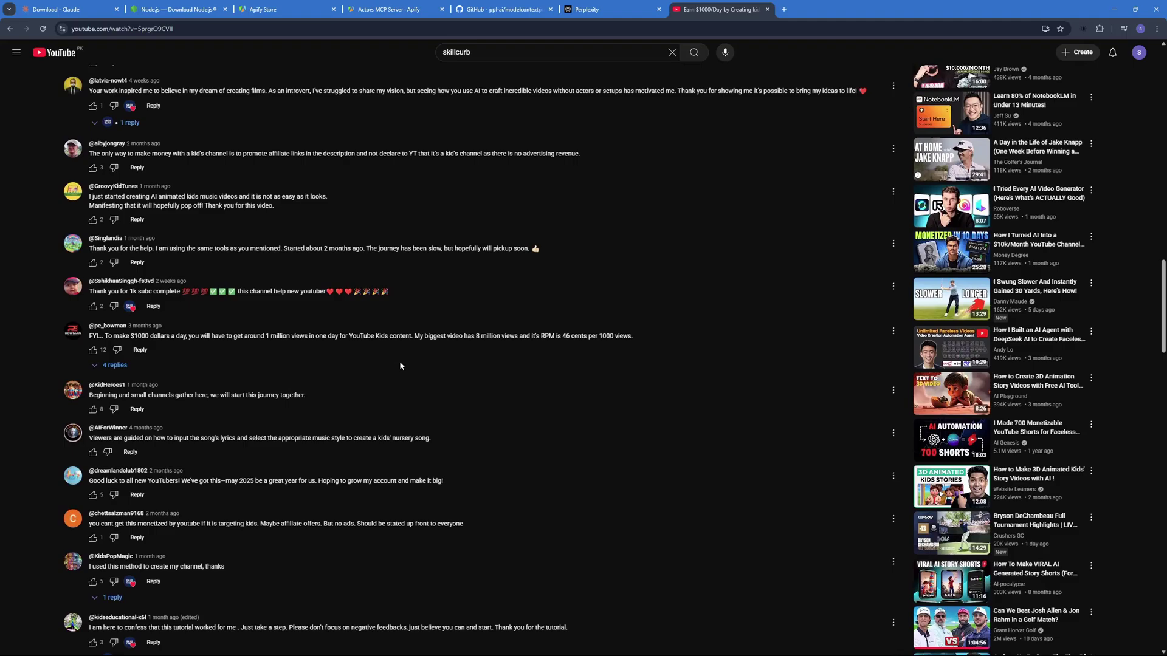
scroll(399, 368, up, 8)
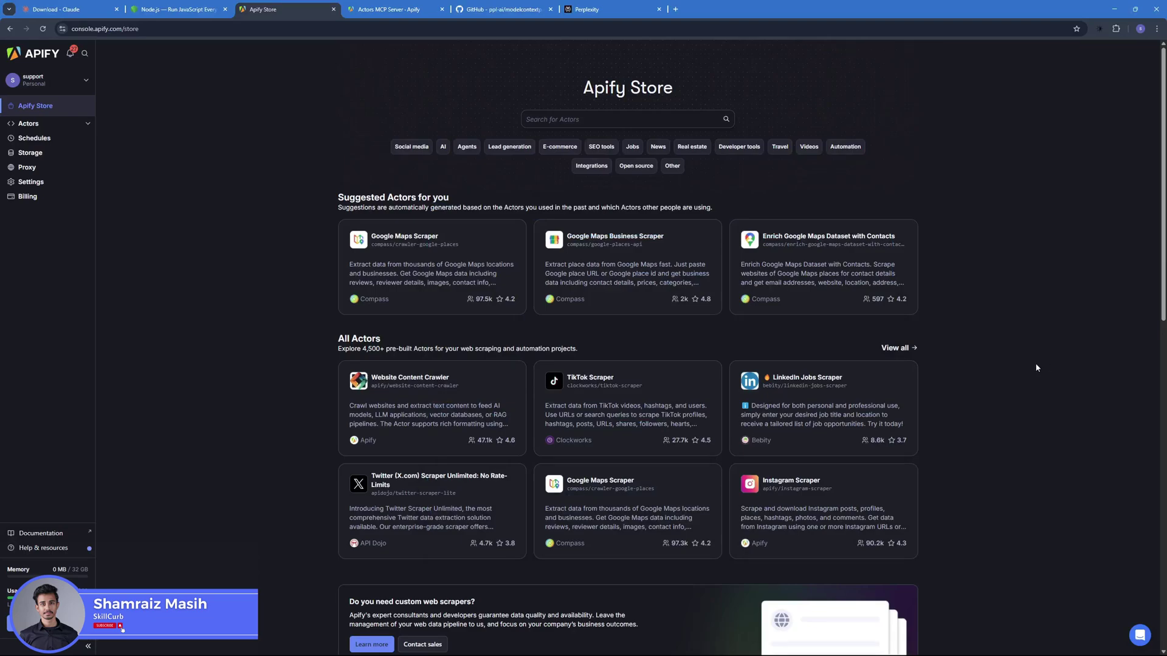
Step: Review the Apify Actors MCP Server guide and the download pages for Claude desktop and Node.js
key(ctrl+Tab)
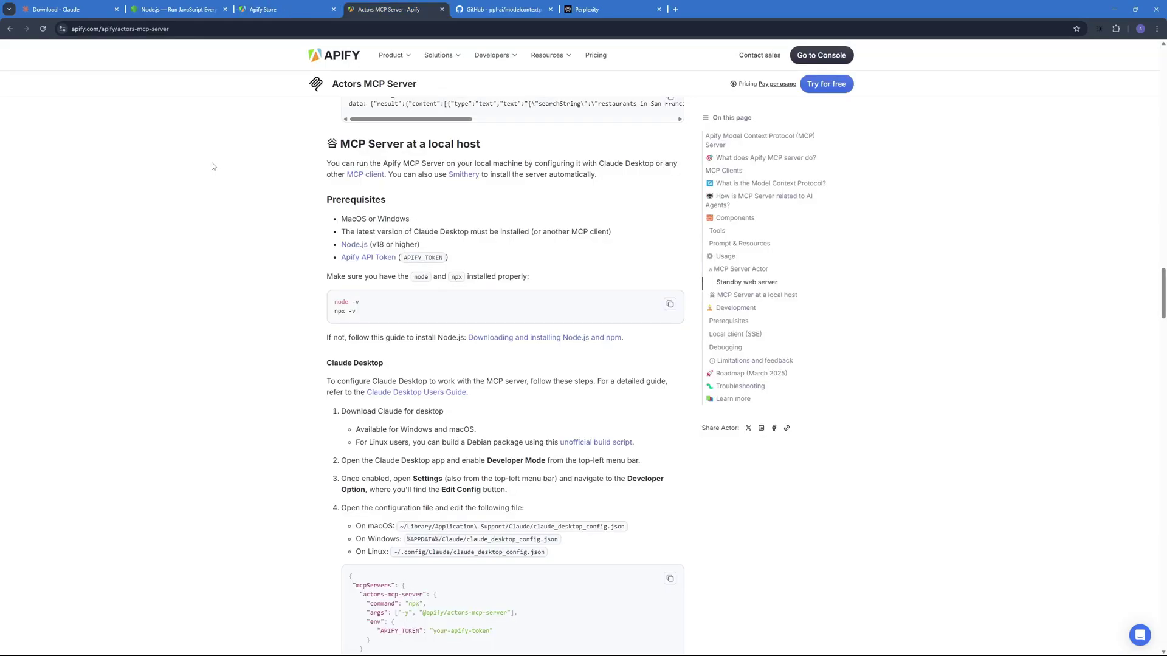
click(72, 10)
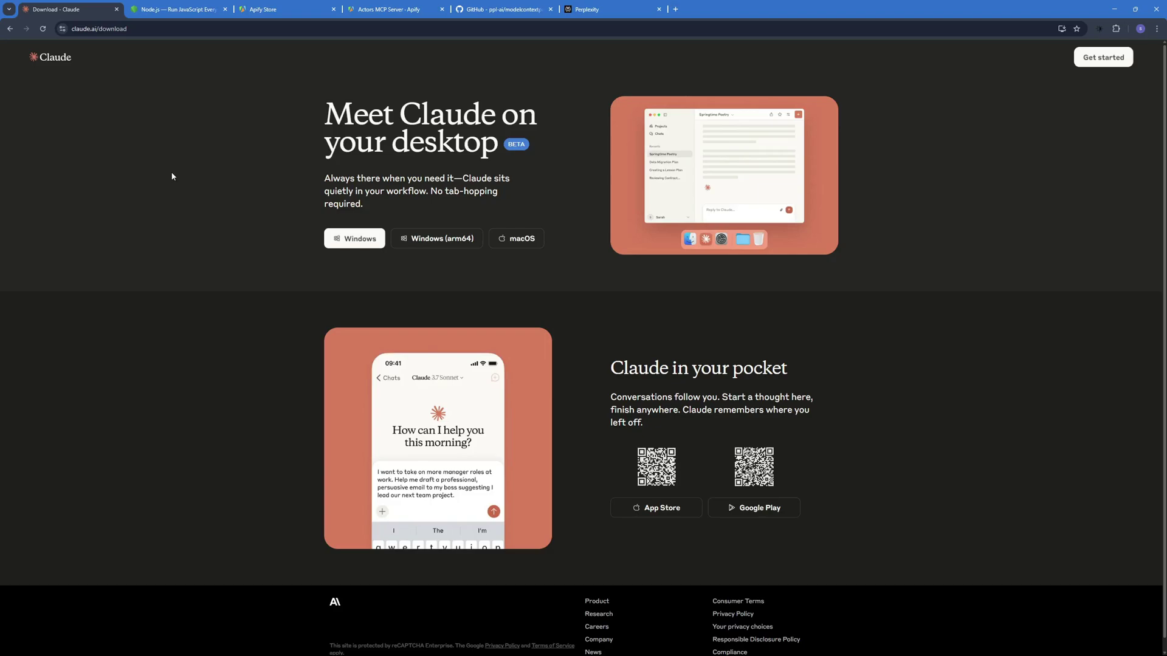
click(173, 10)
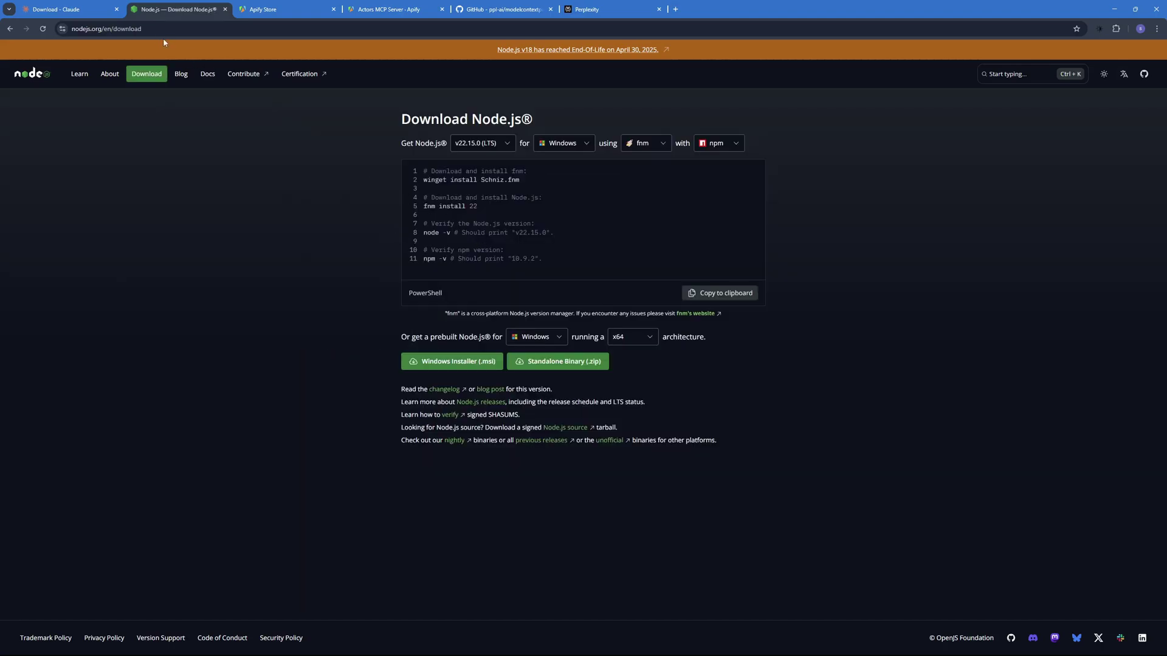
click(152, 28)
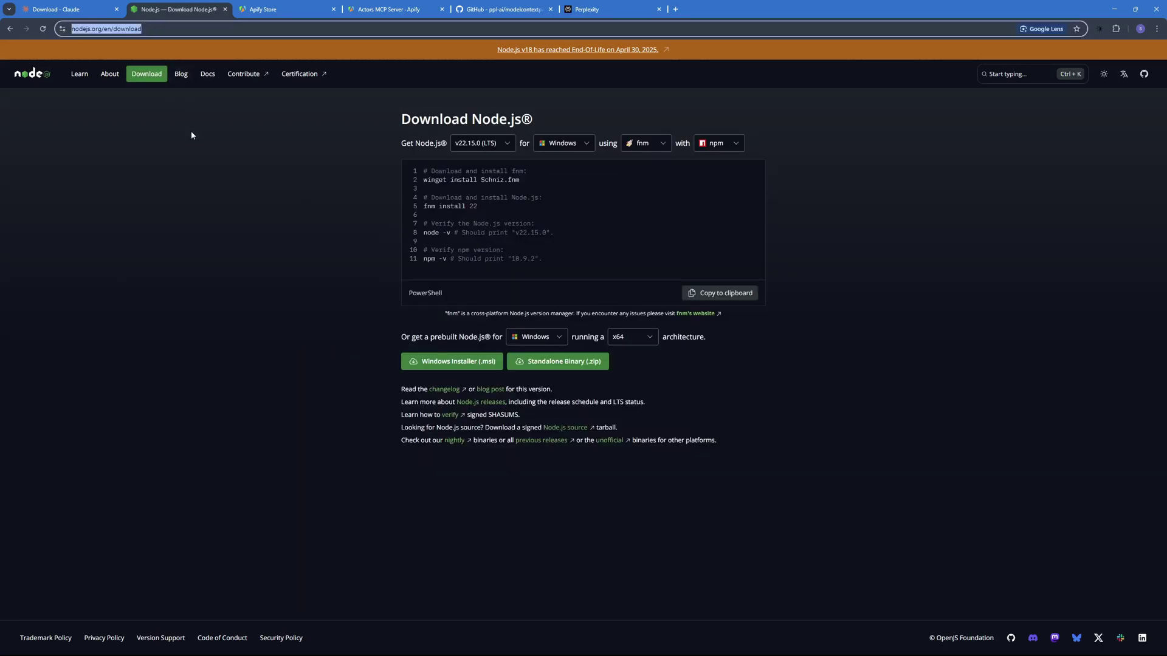
Step: Check the installed Node.js and npx versions in Command Prompt with node -v and npx -v, and exit the prompt
key(super+r)
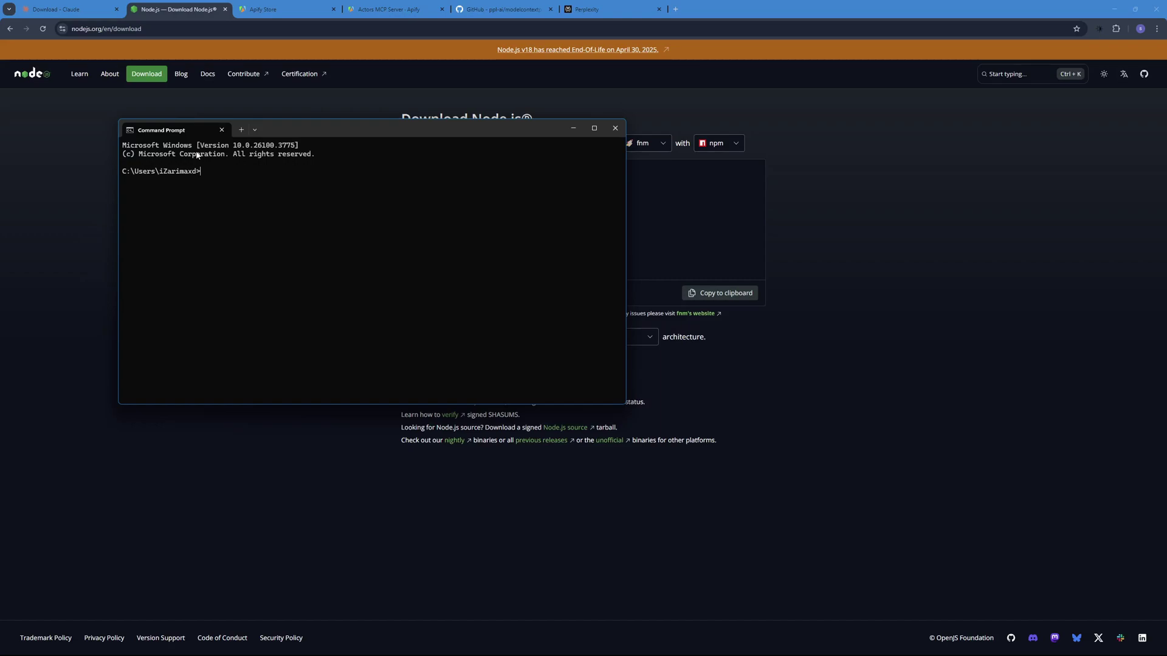
text(node -v)
key(Return)
text(npx -v)
key(Return)
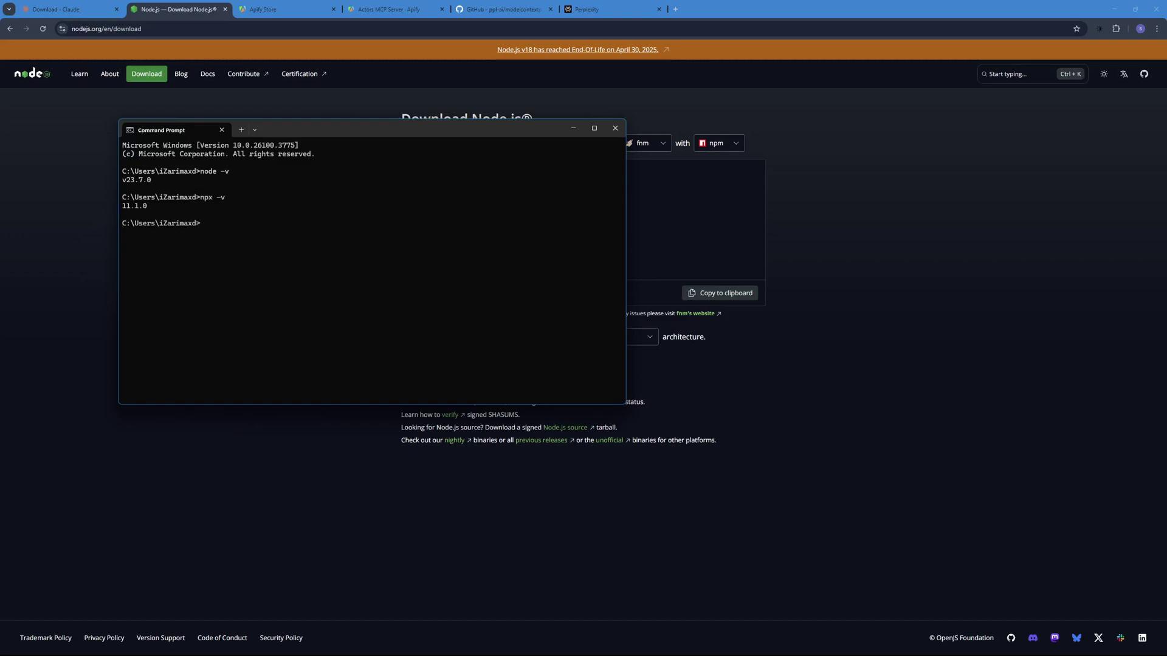
text(exit)
key(Return)
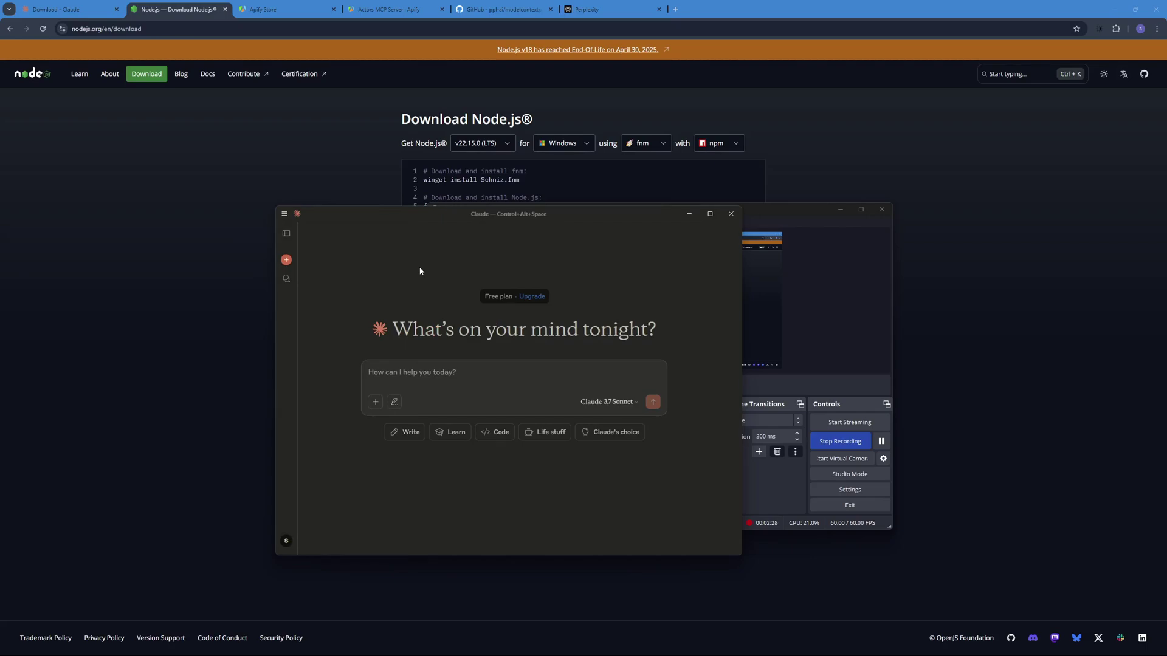
Step: Open claude_desktop_config.json for editing from Claude desktop's developer settings and enlarge the code editor's text
click(284, 214)
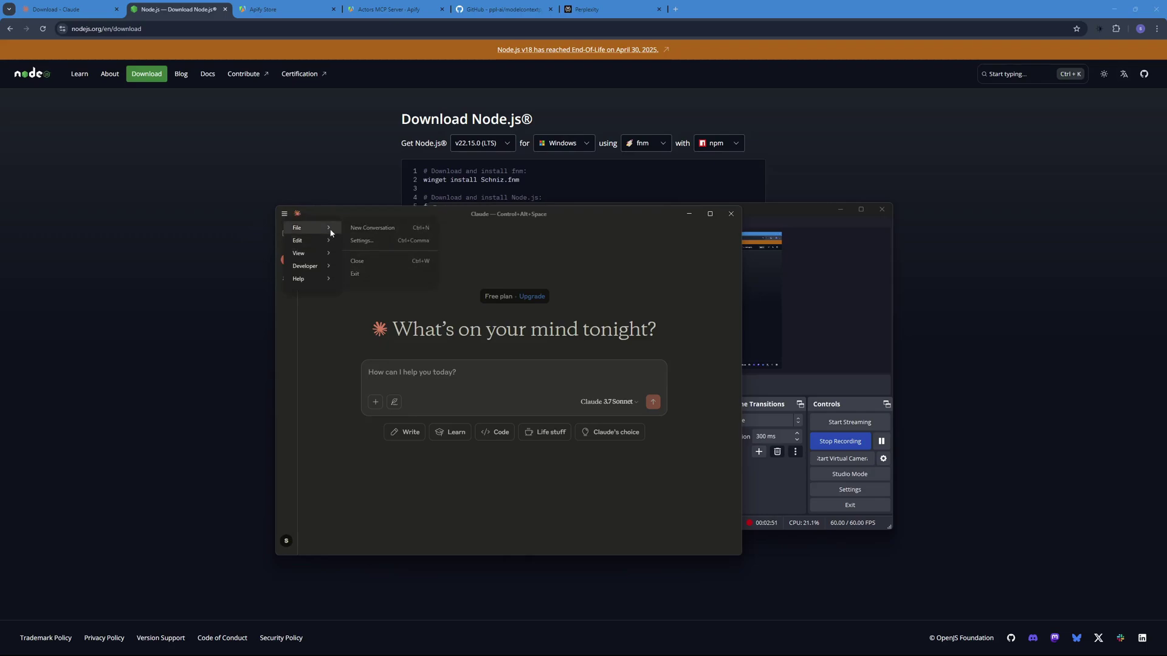
mouse_move(334, 228)
click(378, 242)
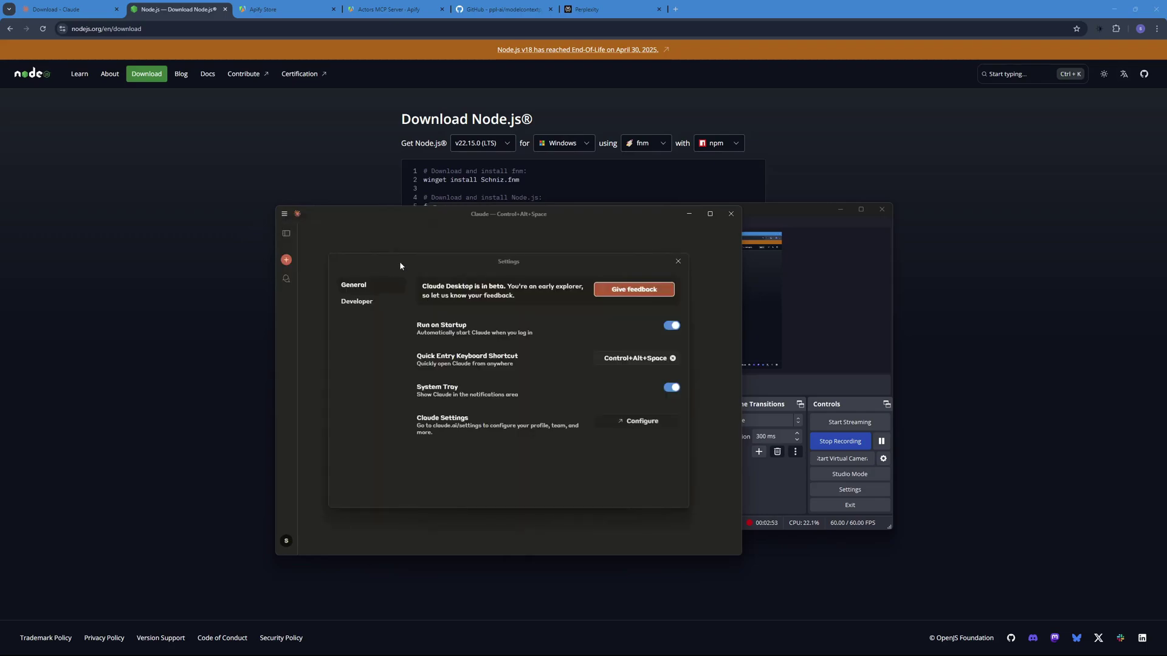
click(350, 279)
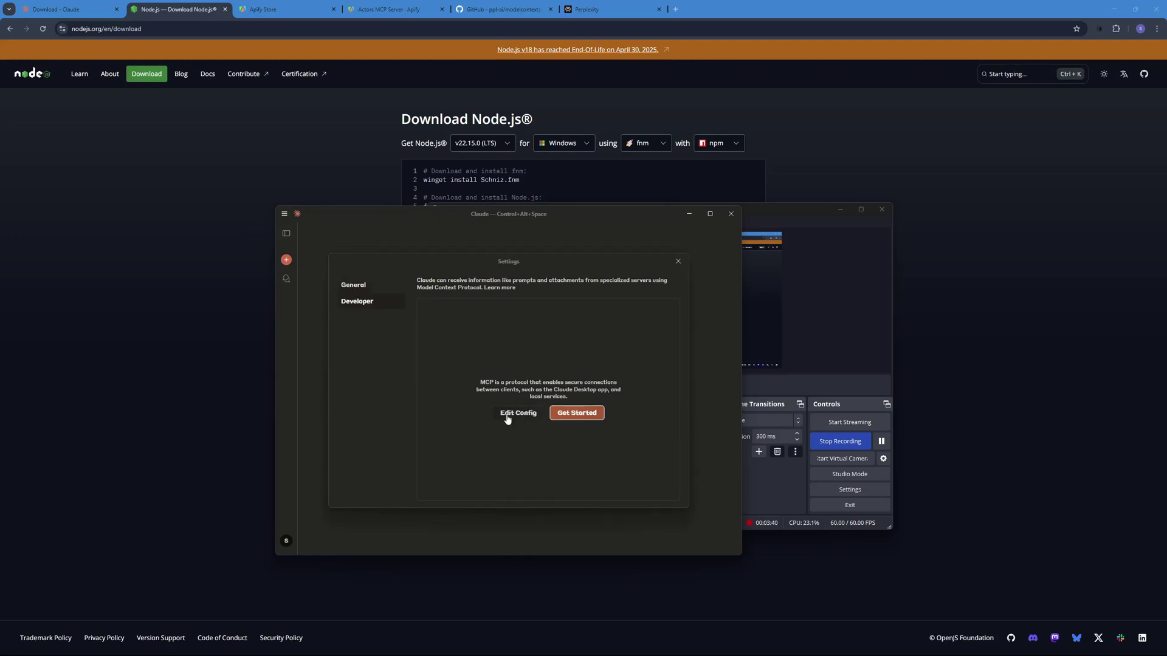
click(517, 414)
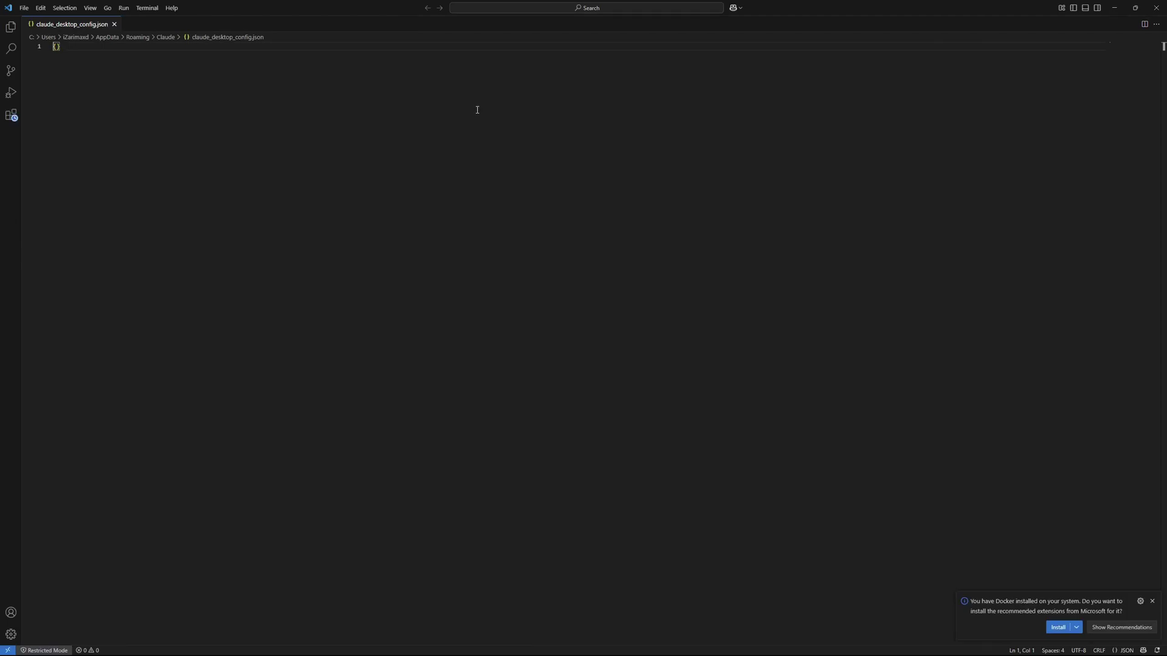
key(ctrl+equal)
key(ctrl+equal)
key(ctrl+equal)
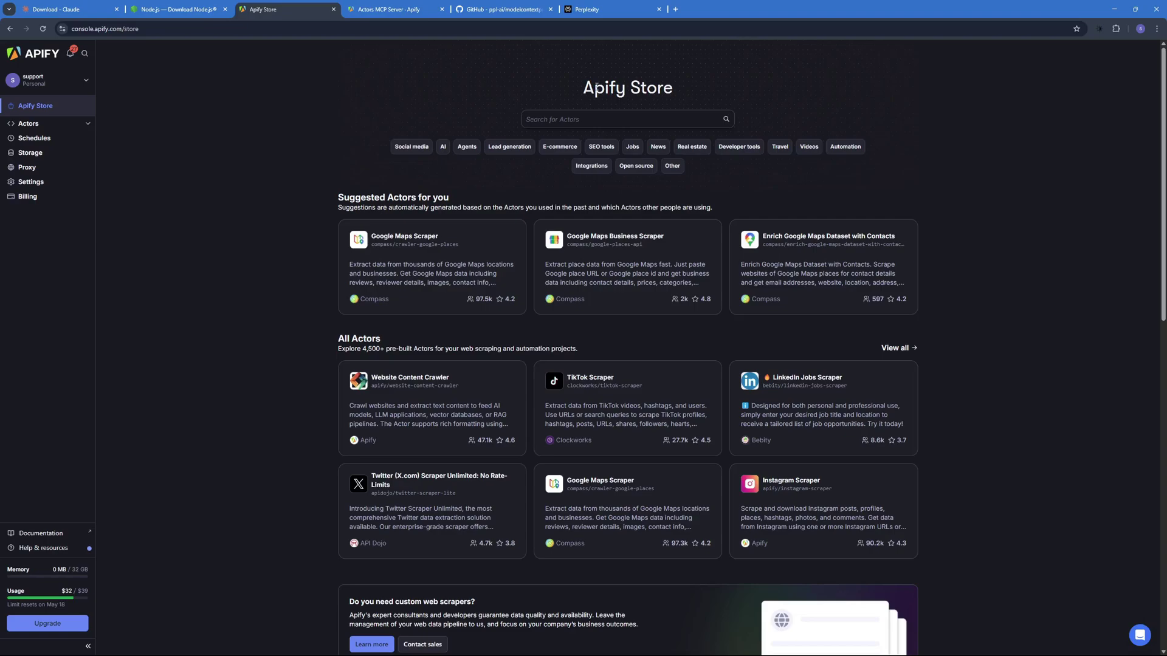
Step: Search the Apify Store for youtube and open the YouTube Comments Scraper Actor
click(585, 117)
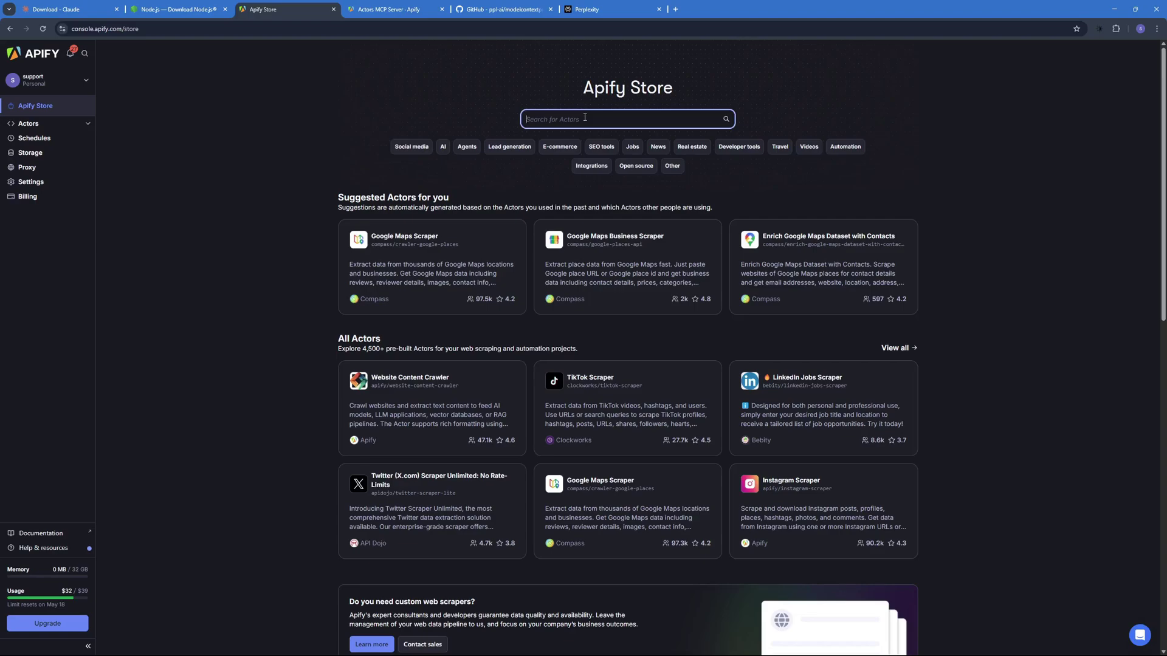
text(youtube)
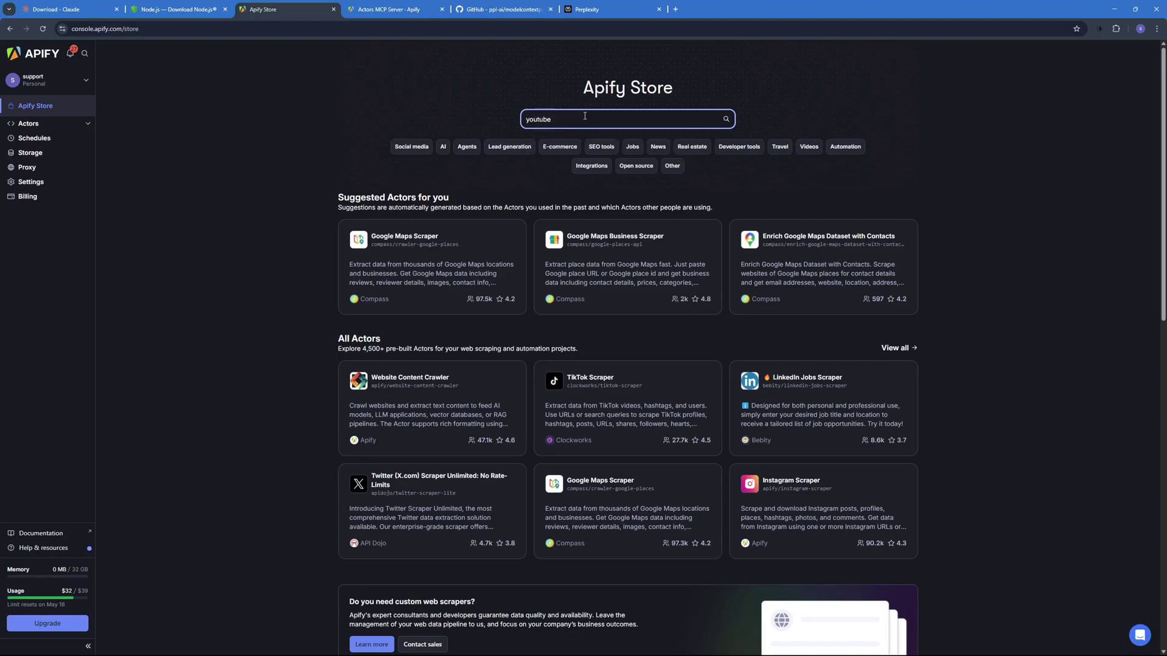
key(Return)
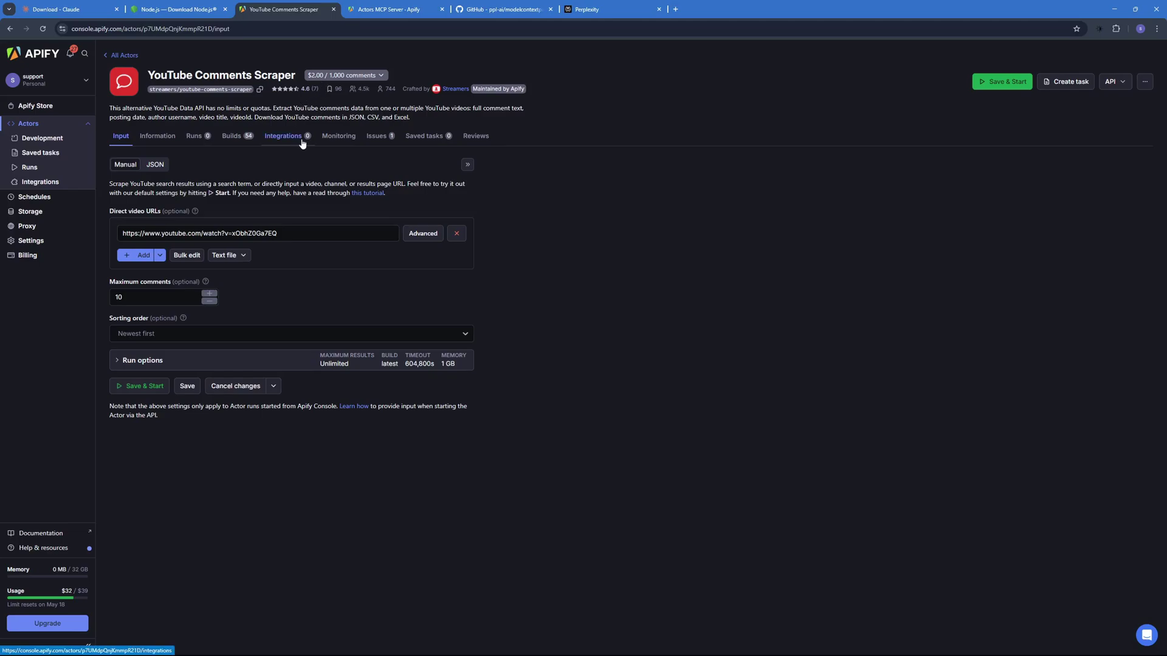
Step: Examine the local host setup section of the Apify Actors MCP Server guide, including its prerequisites and Claude Desktop instructions
key(ctrl+Tab)
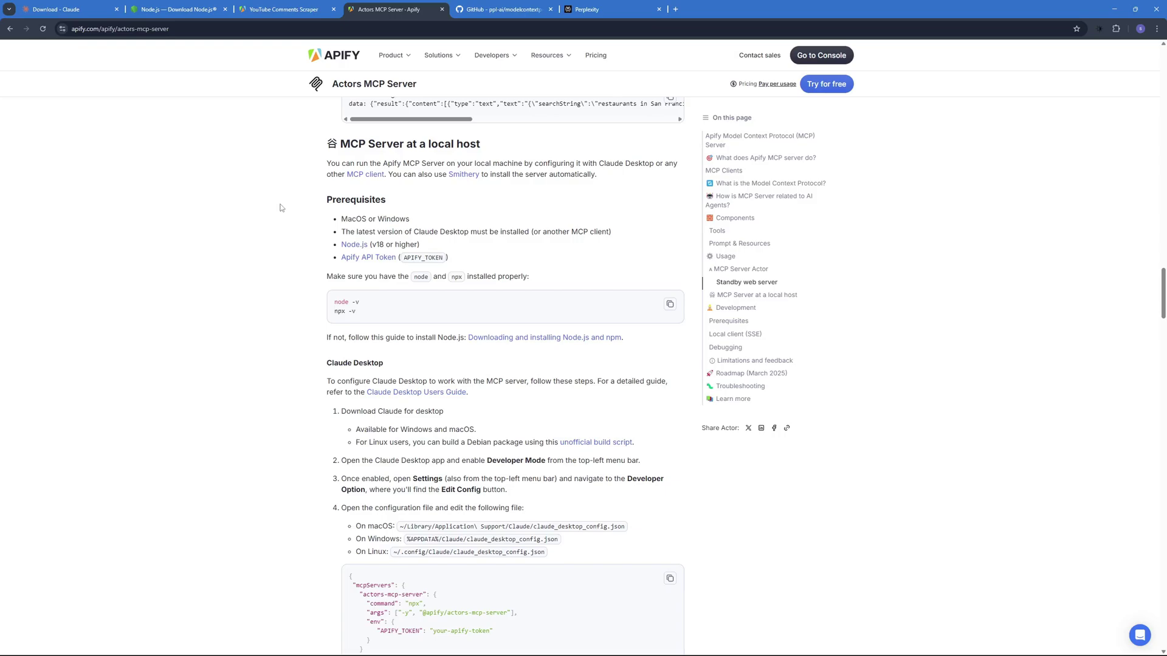
scroll(287, 217, up, 1)
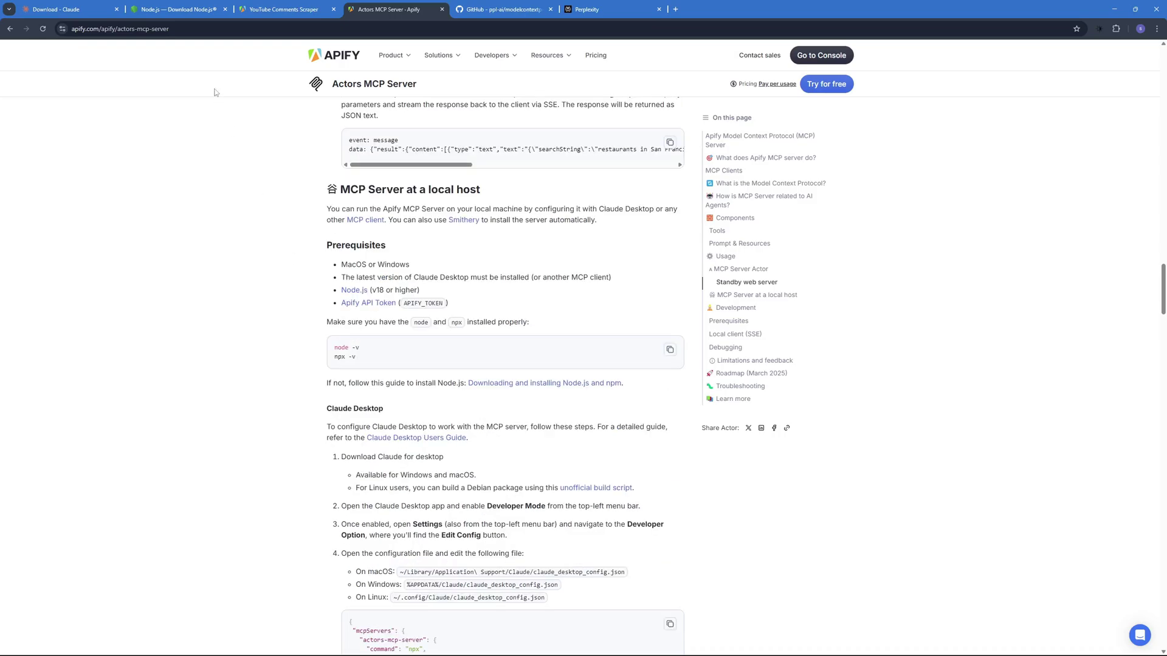
key(ctrl+l)
click(248, 211)
scroll(267, 212, down, 1)
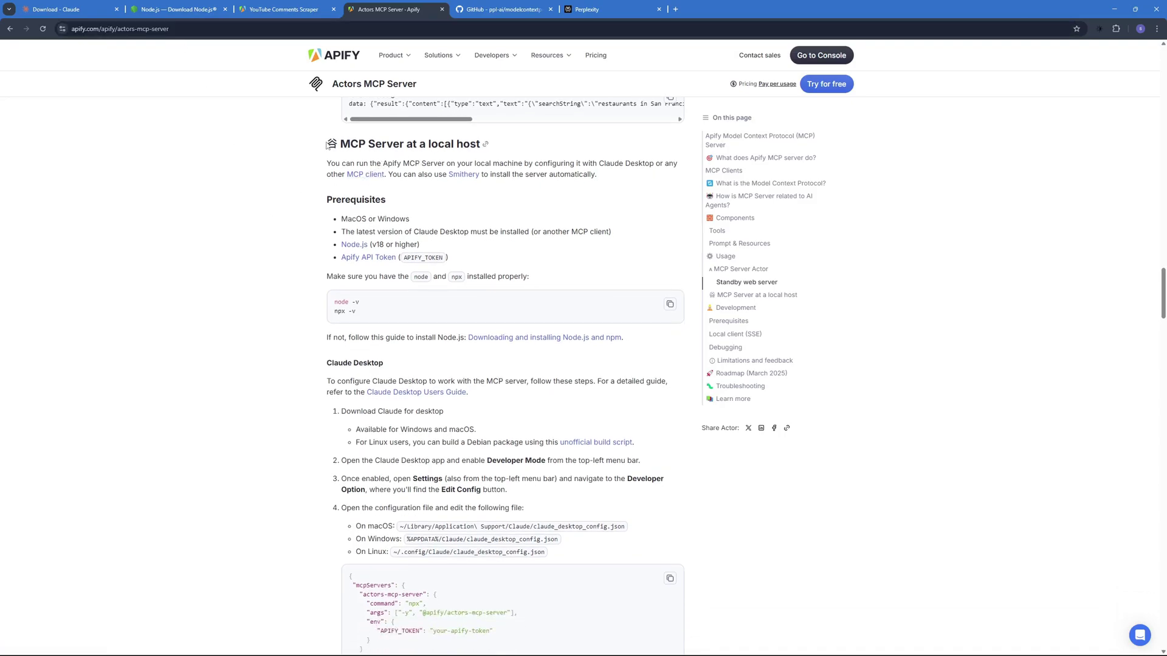
drag(338, 144, 494, 149)
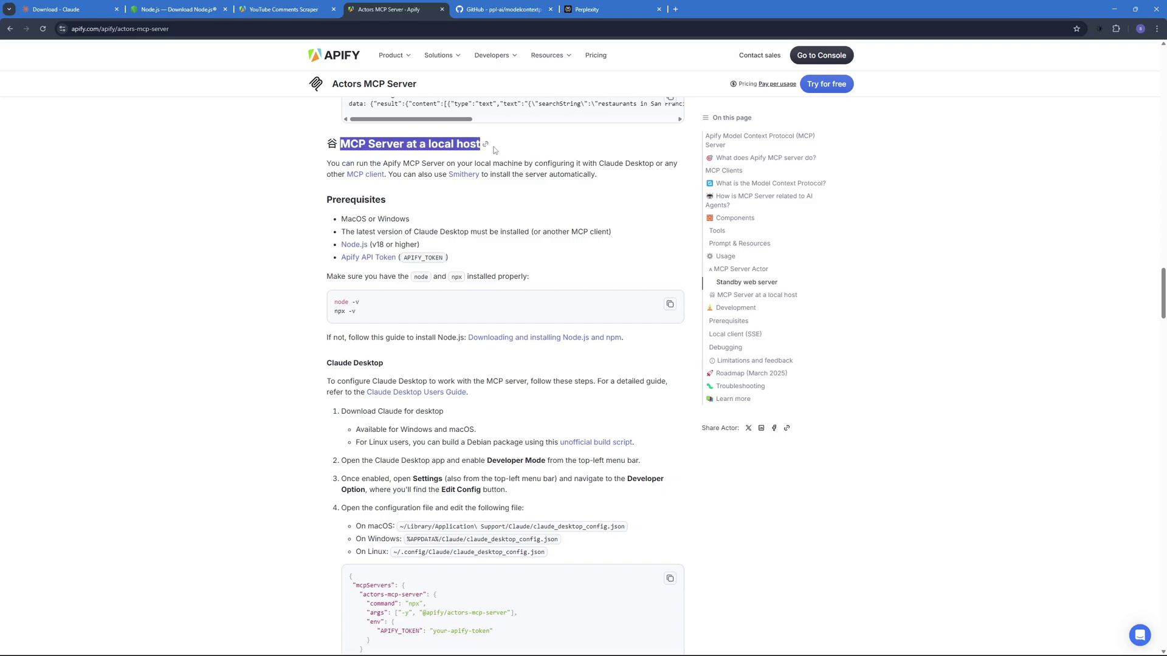
click(316, 191)
scroll(319, 194, down, 2)
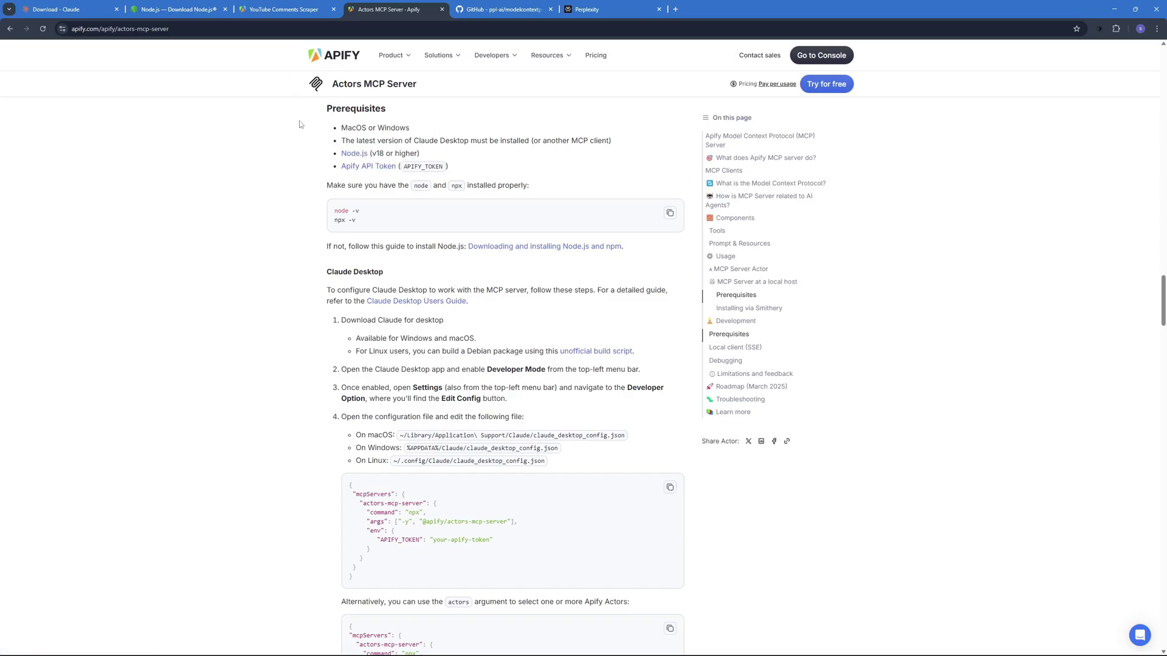
Step: Copy the default personal API token from the API & Integrations settings in Apify Console, and return to the YouTube Comments Scraper page
click(283, 7)
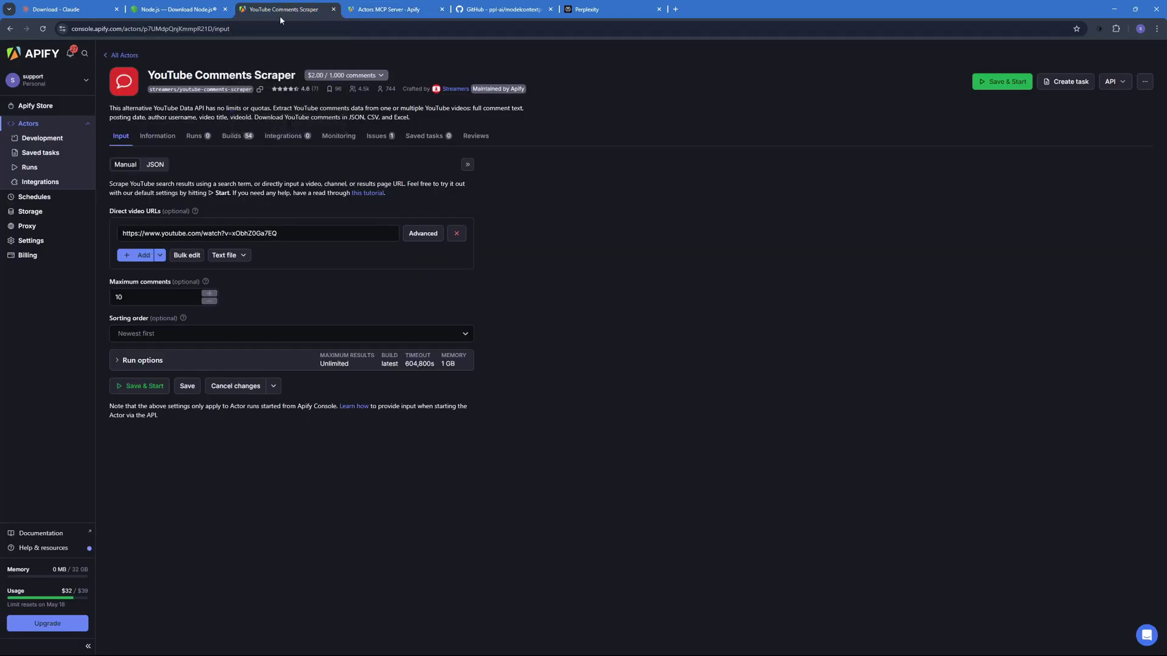
click(31, 240)
key(ctrl+plus)
key(ctrl+plus)
key(ctrl+plus)
key(ctrl+plus)
key(ctrl+plus)
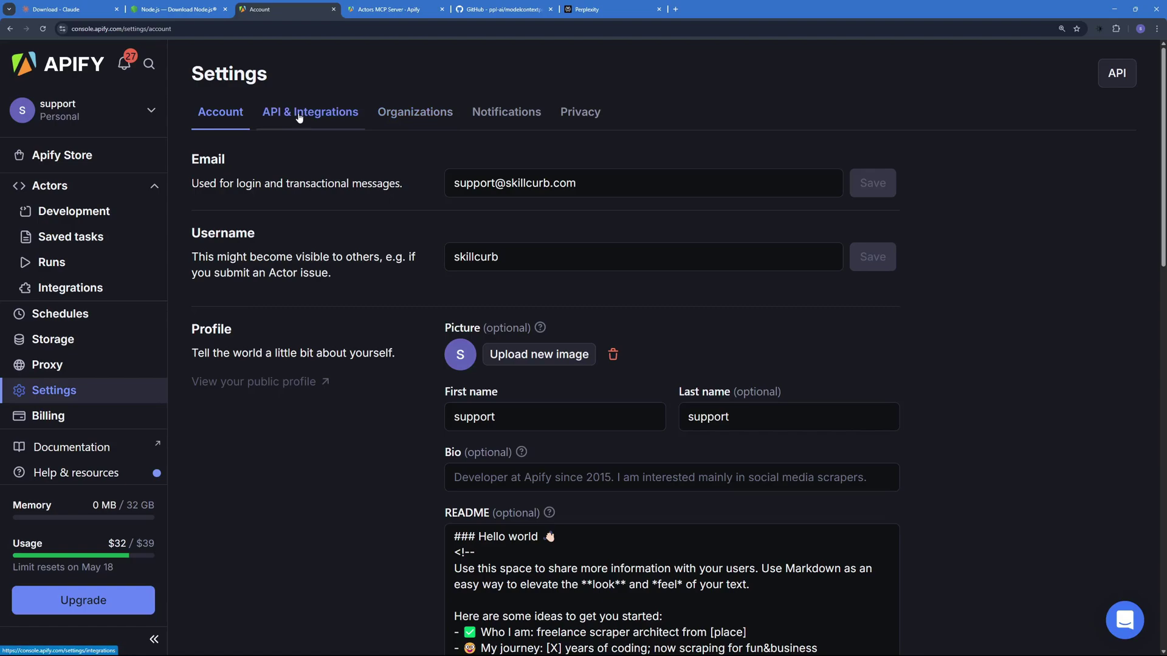
click(298, 118)
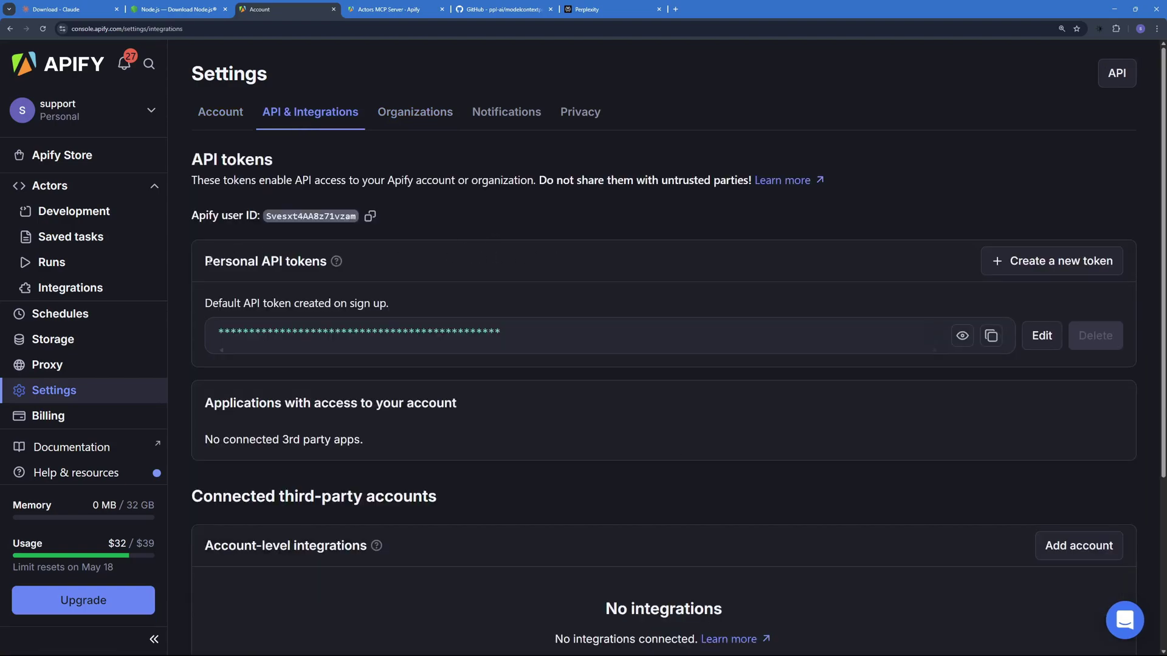
drag(208, 261, 328, 262)
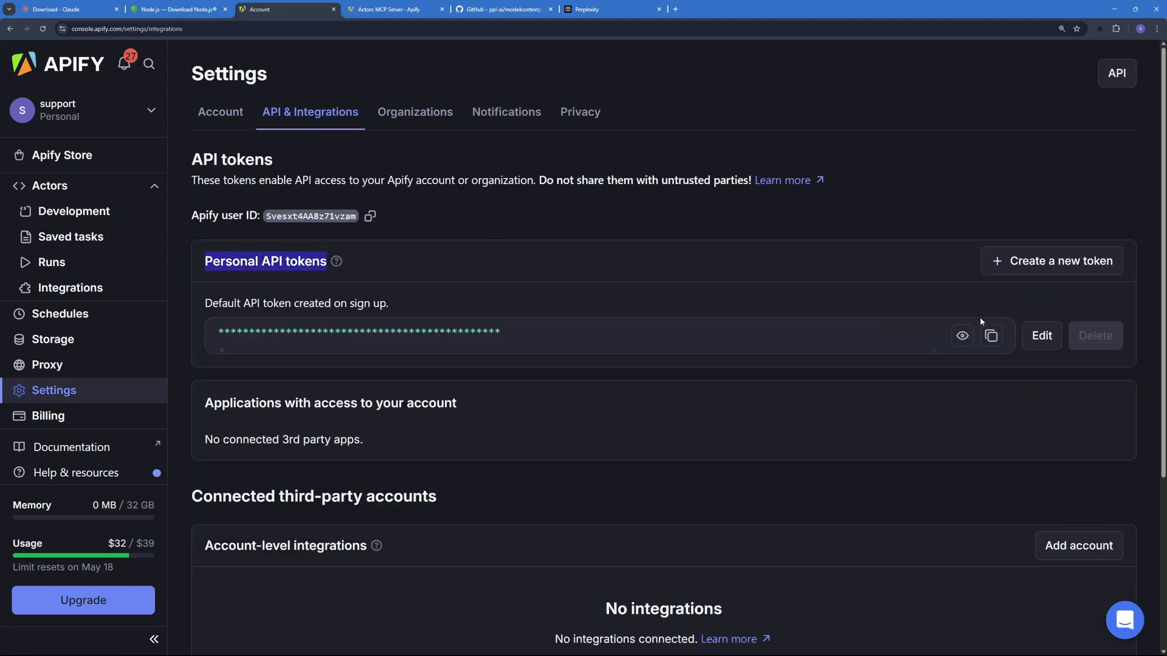
click(991, 335)
click(617, 304)
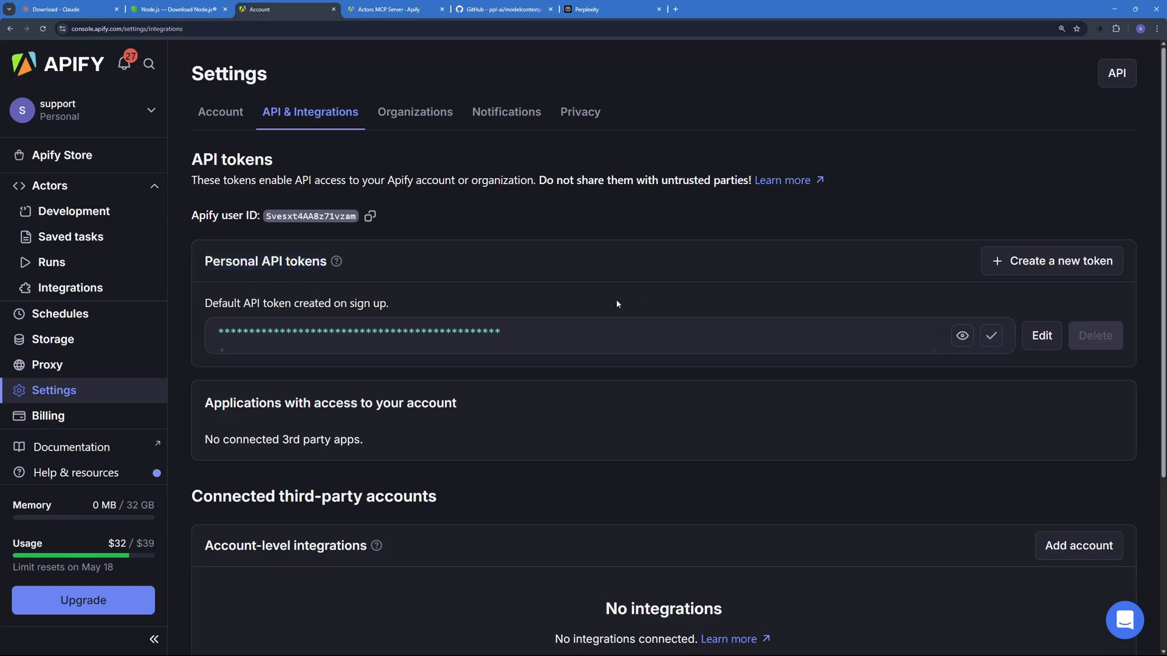
key(alt+Left)
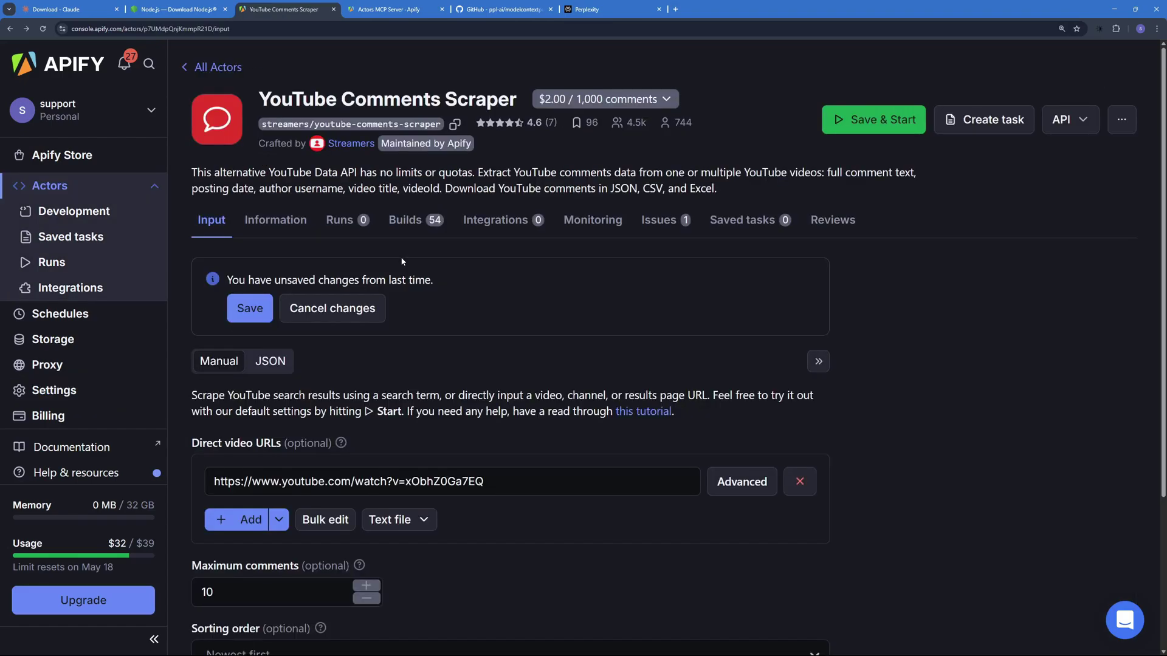
Step: Replace the contents of claude_desktop_config.json with the example configuration from the Apify Actors MCP Server guide that uses the actors argument
key(ctrl+Tab)
scroll(382, 266, down, 6)
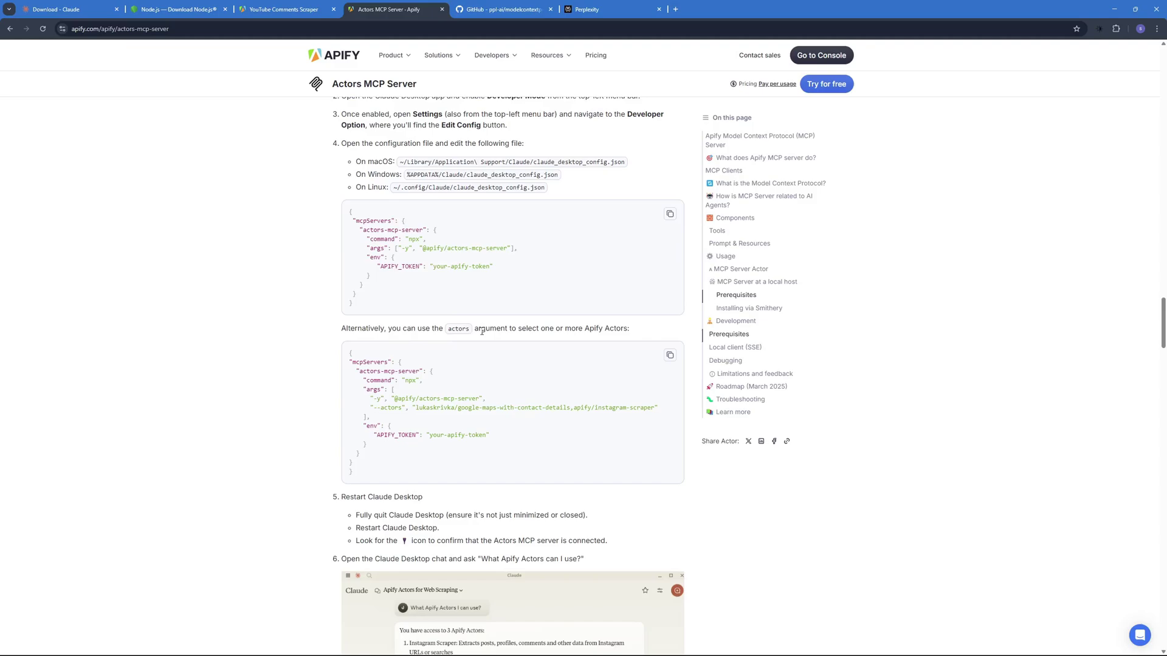
click(669, 356)
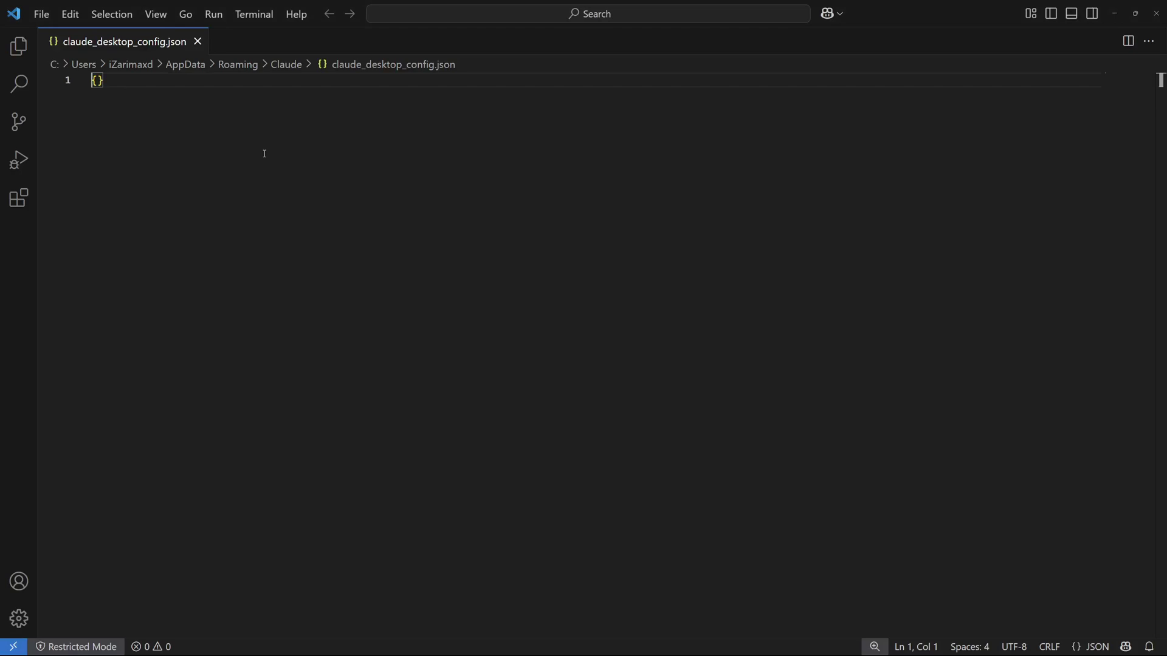
key(ctrl+a)
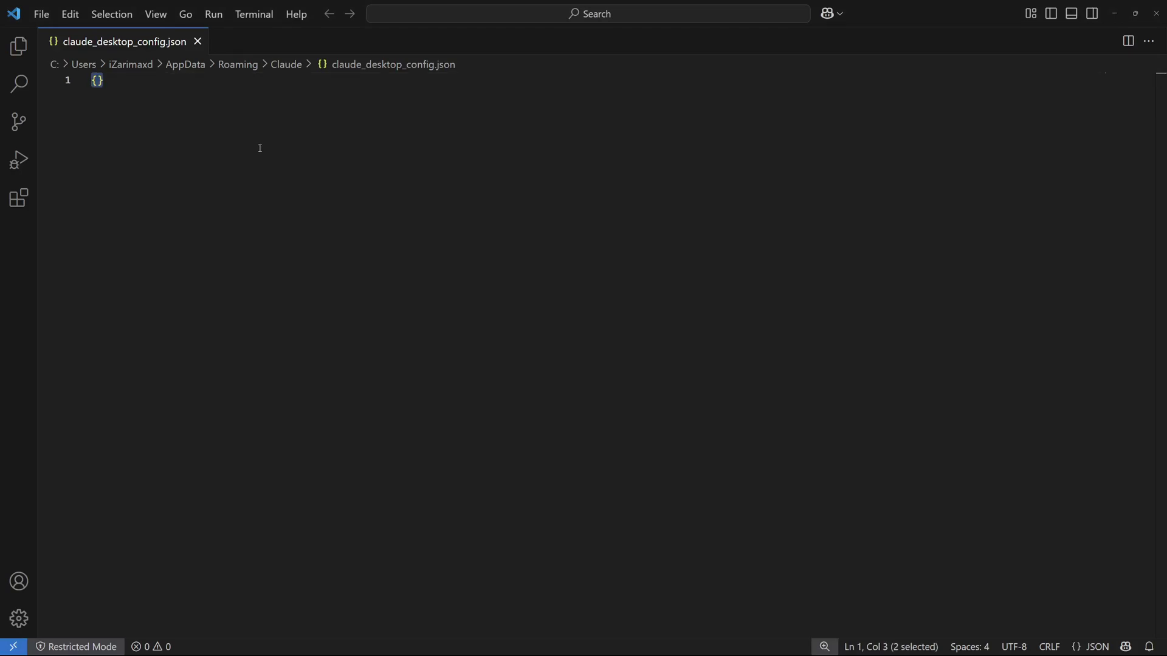
key(ctrl+v)
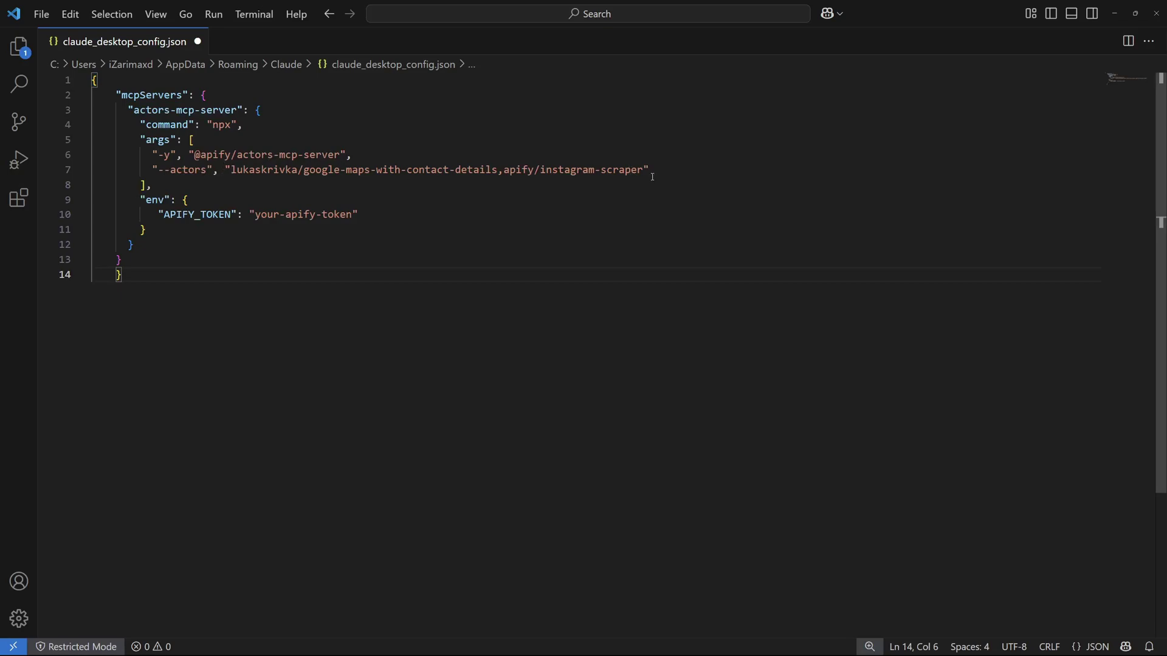
Step: Set the --actors value to streamers/youtube-comments-scraper, copied from the Actor's page, and replace the your-apify-token placeholder with the Apify API token
drag(645, 170, 504, 170)
key(alt+Tab)
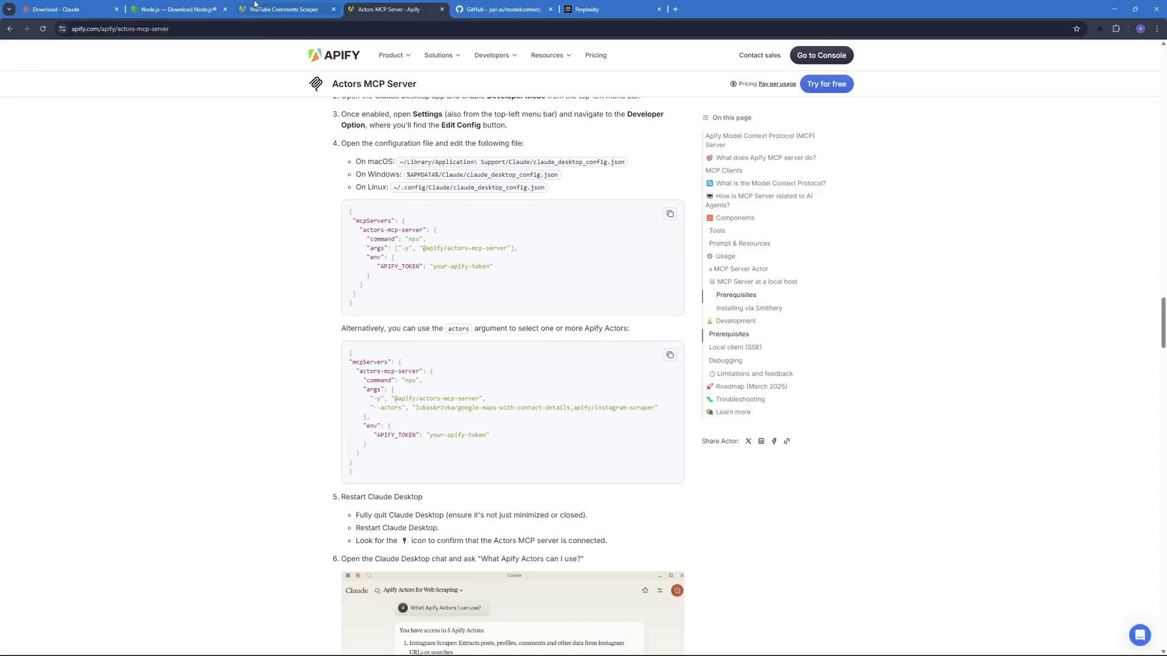
click(273, 9)
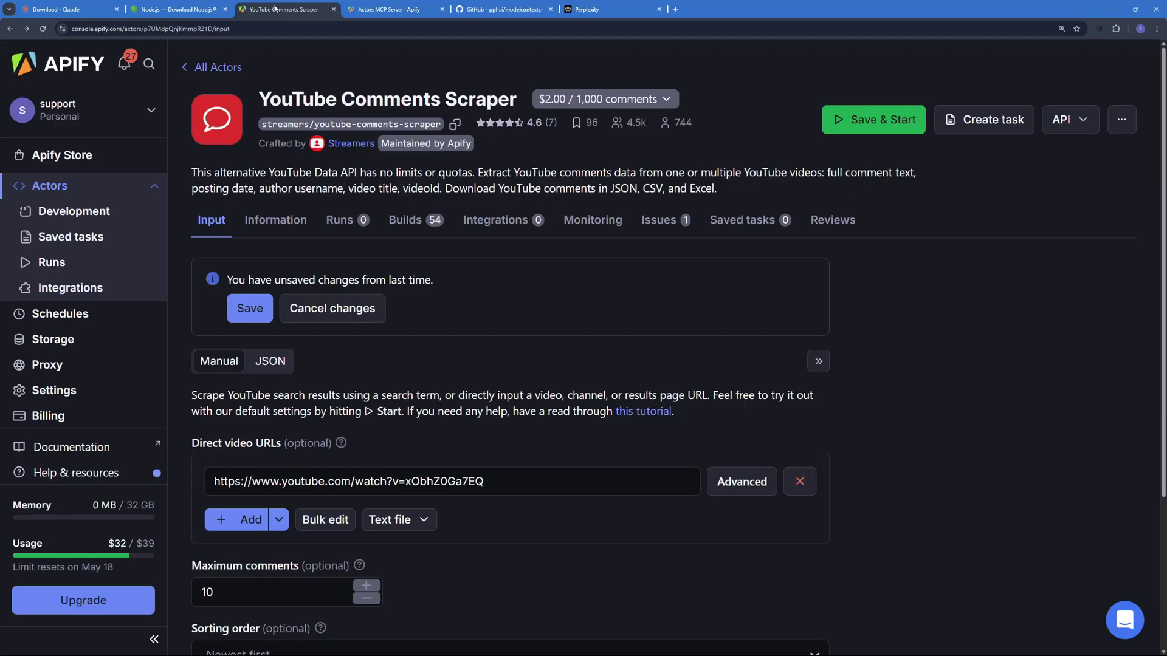
click(454, 124)
key(alt+Tab)
key(ctrl+v)
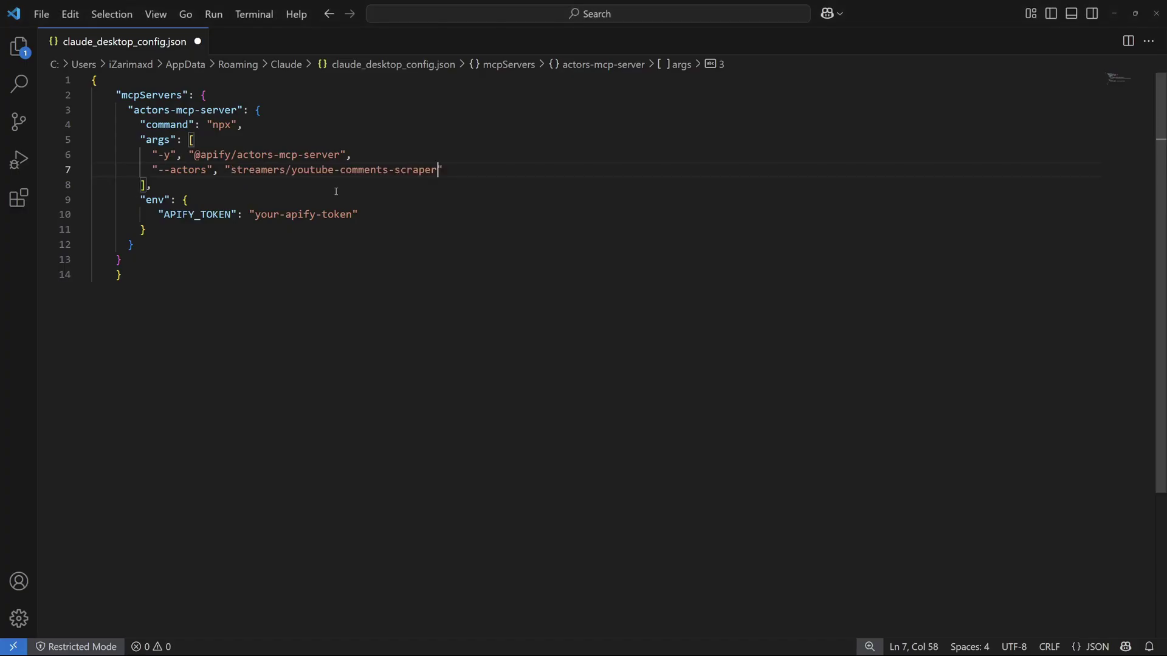
drag(353, 213, 254, 213)
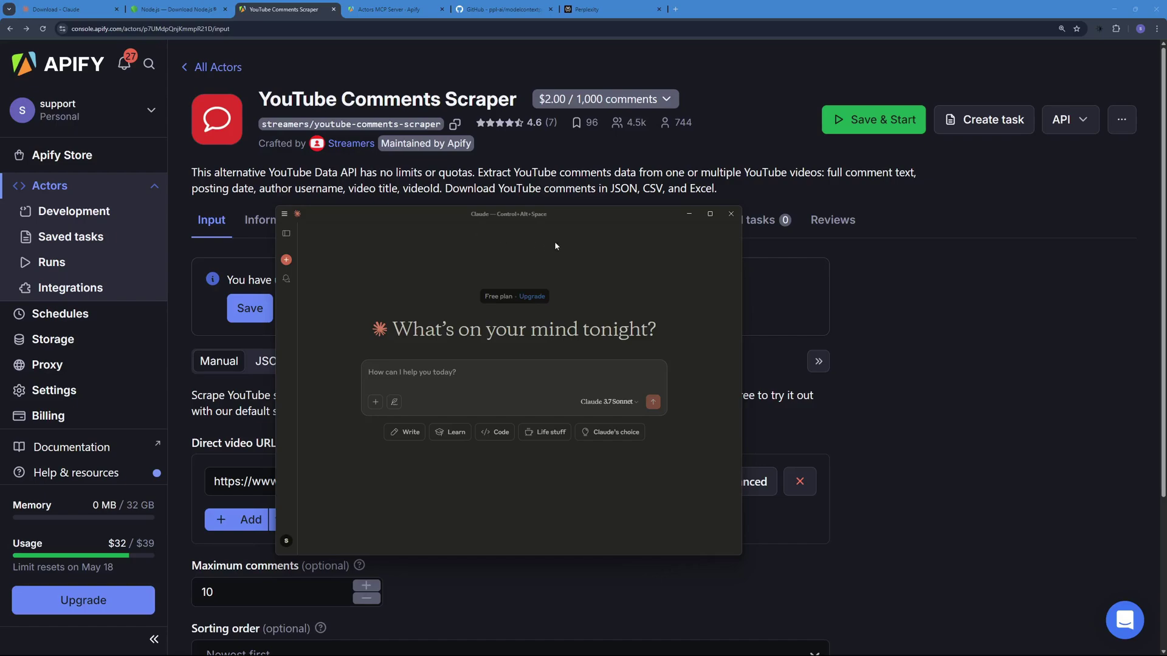
Step: Restart Claude desktop and check which tools actors-mcp-server offers in the chat
click(723, 223)
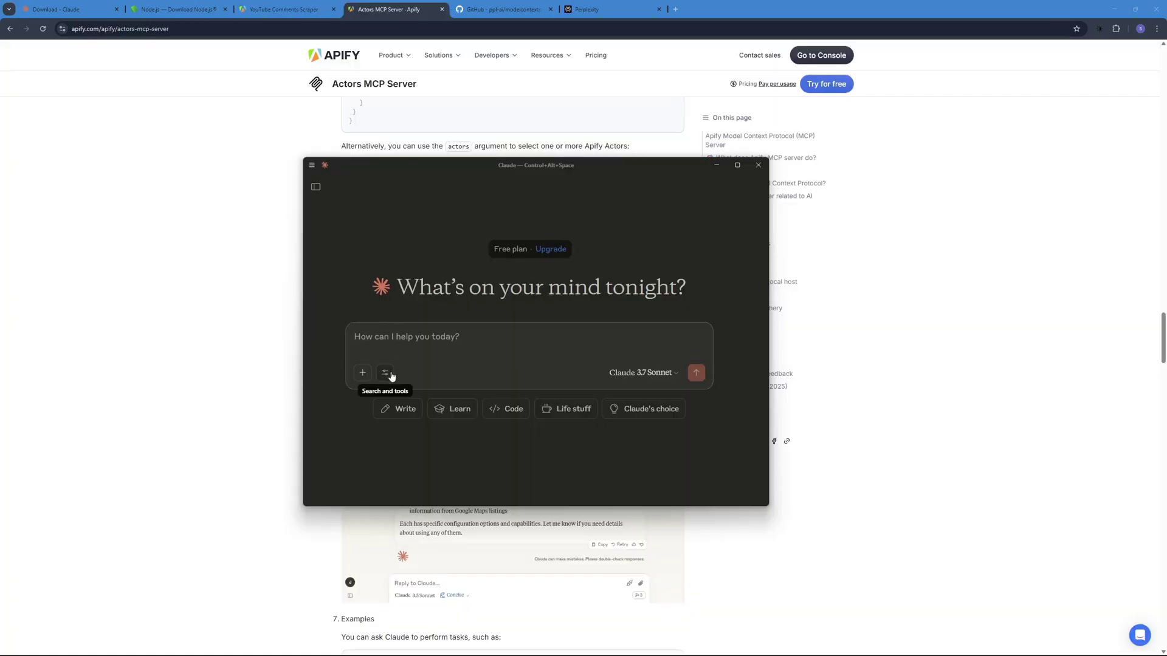
click(387, 373)
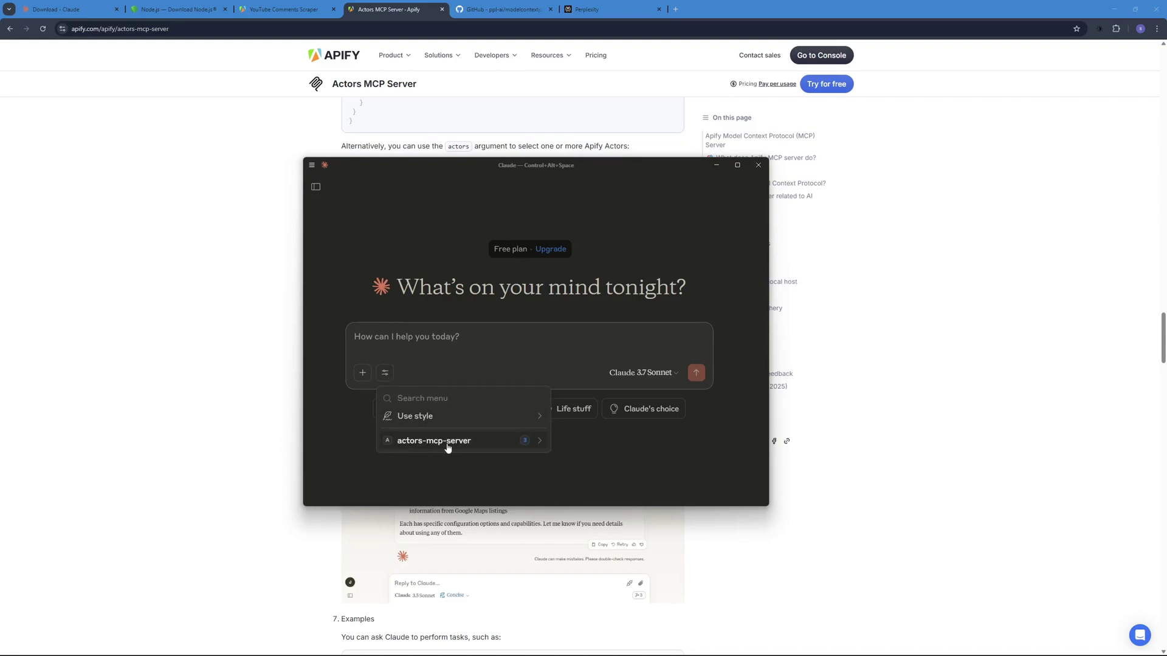
click(542, 445)
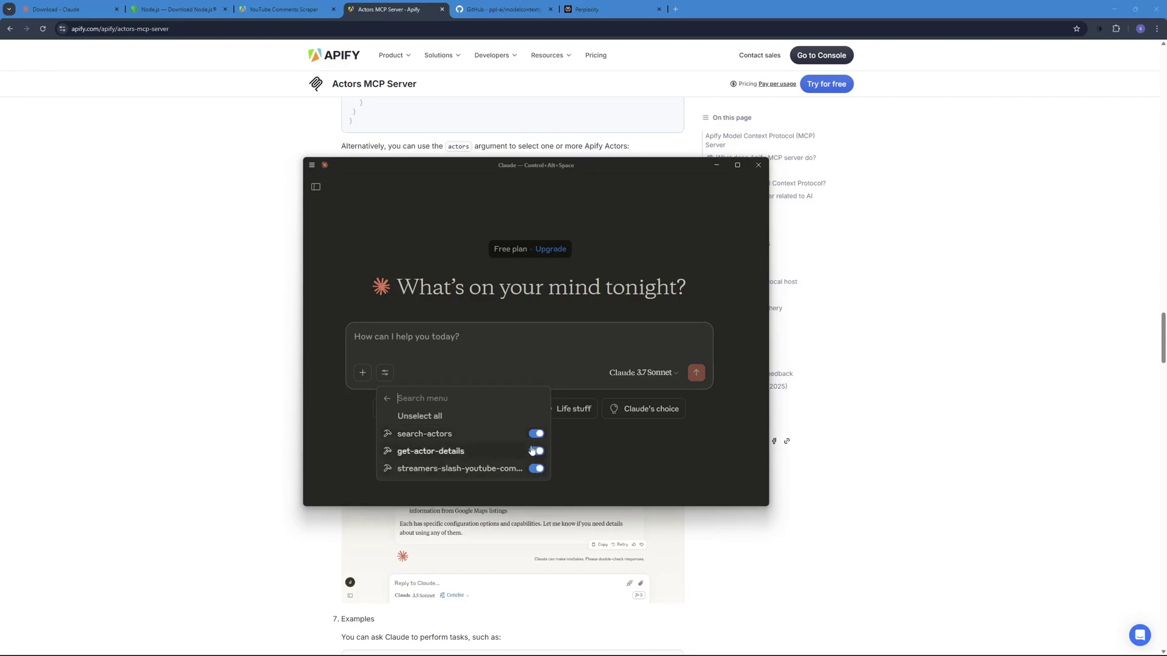
click(416, 339)
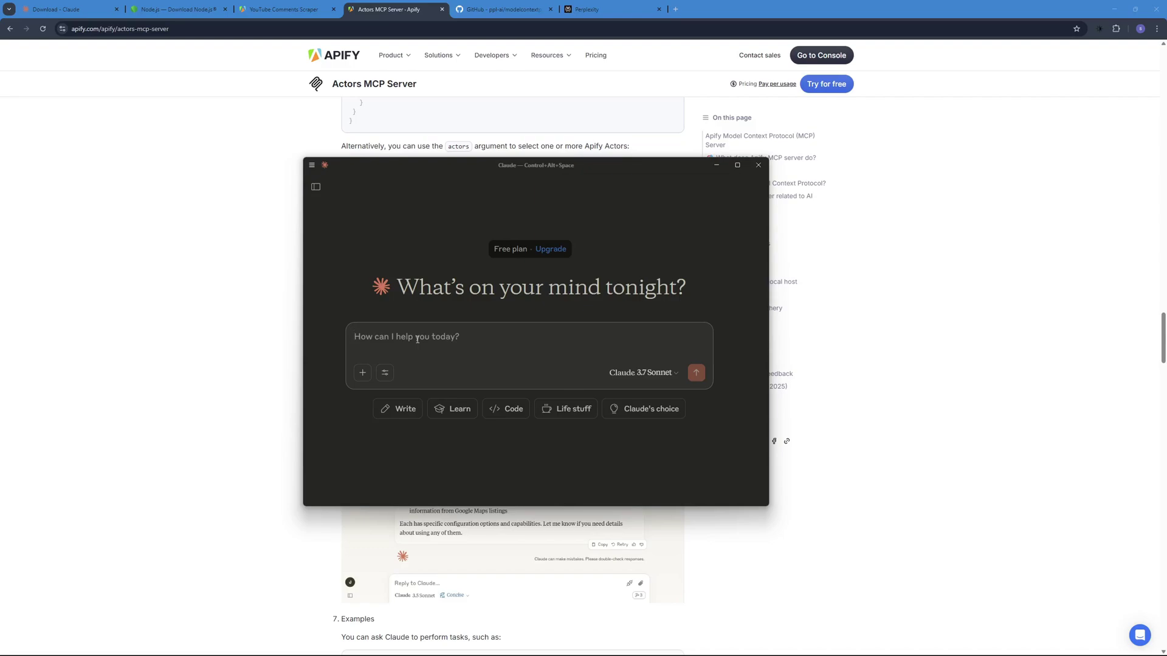
Step: Examine the Perplexity Ask MCP Server README in the ppl-ai/modelcontextprotocol GitHub repository, down to its Claude Desktop configuration
click(504, 10)
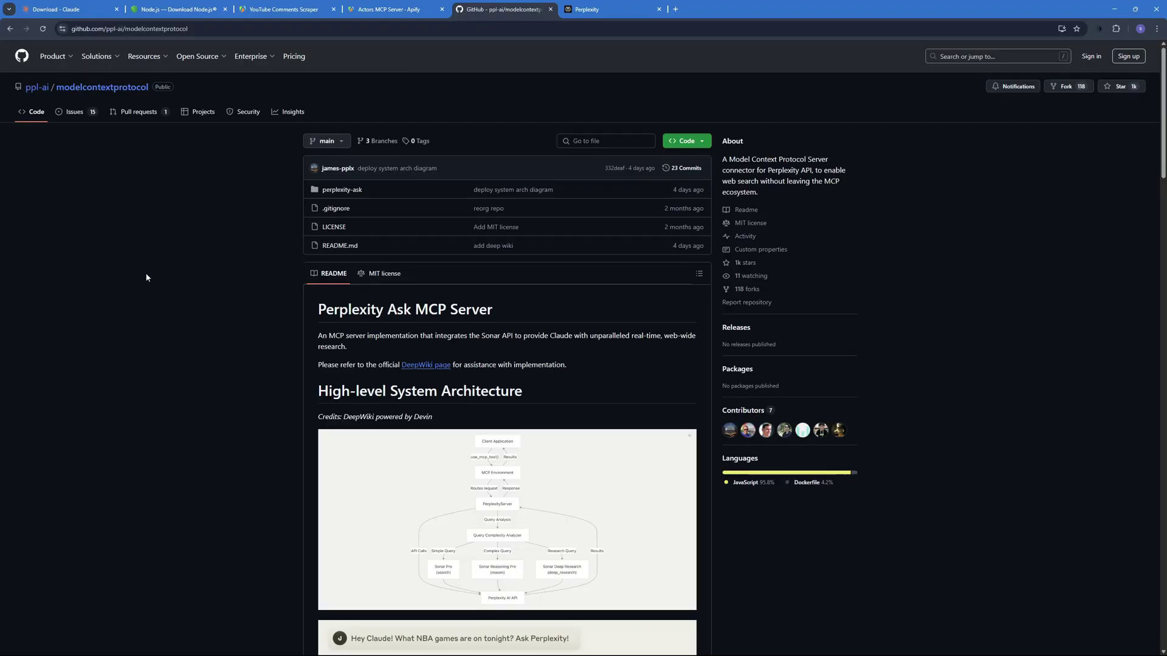
click(203, 30)
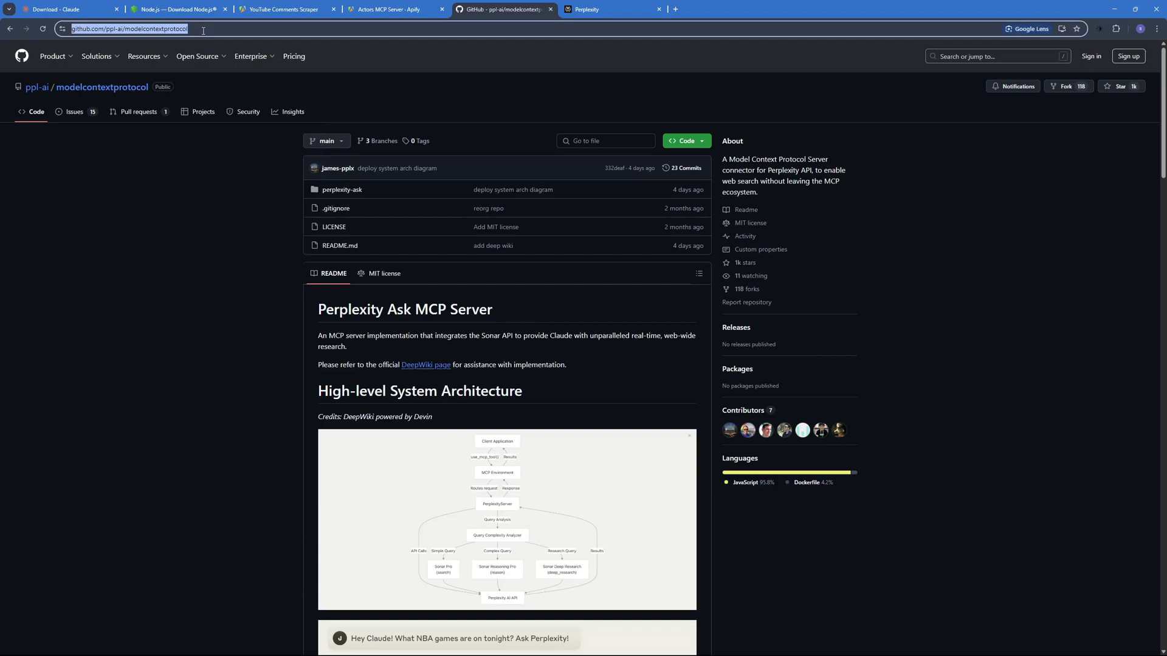
click(201, 294)
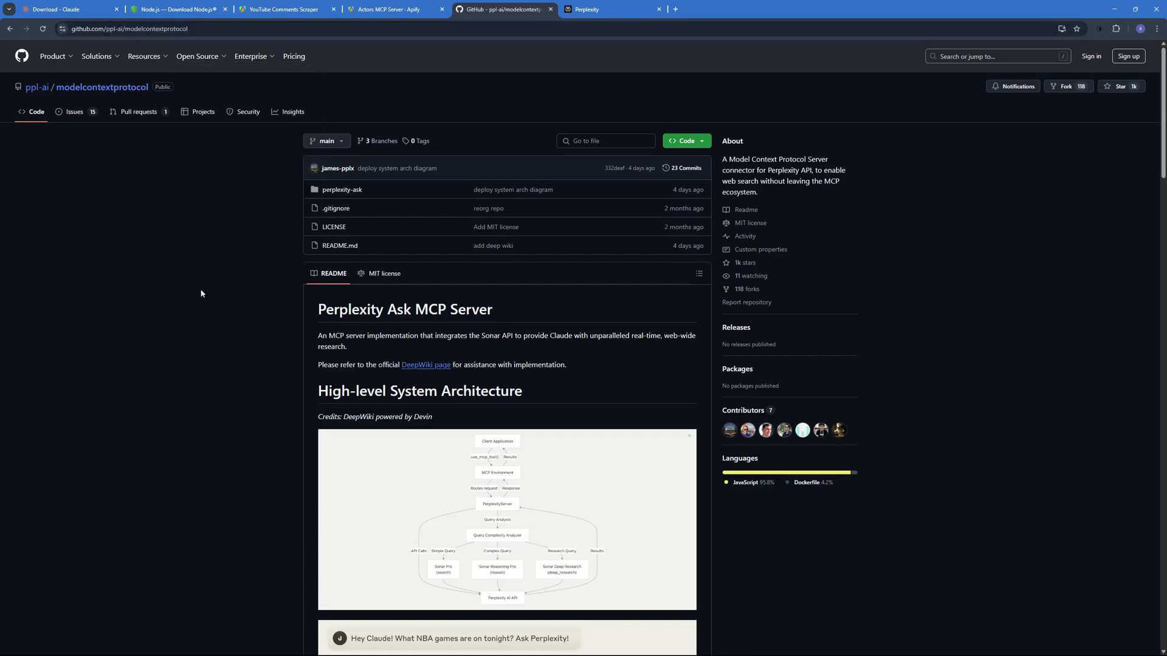
scroll(273, 292, down, 3)
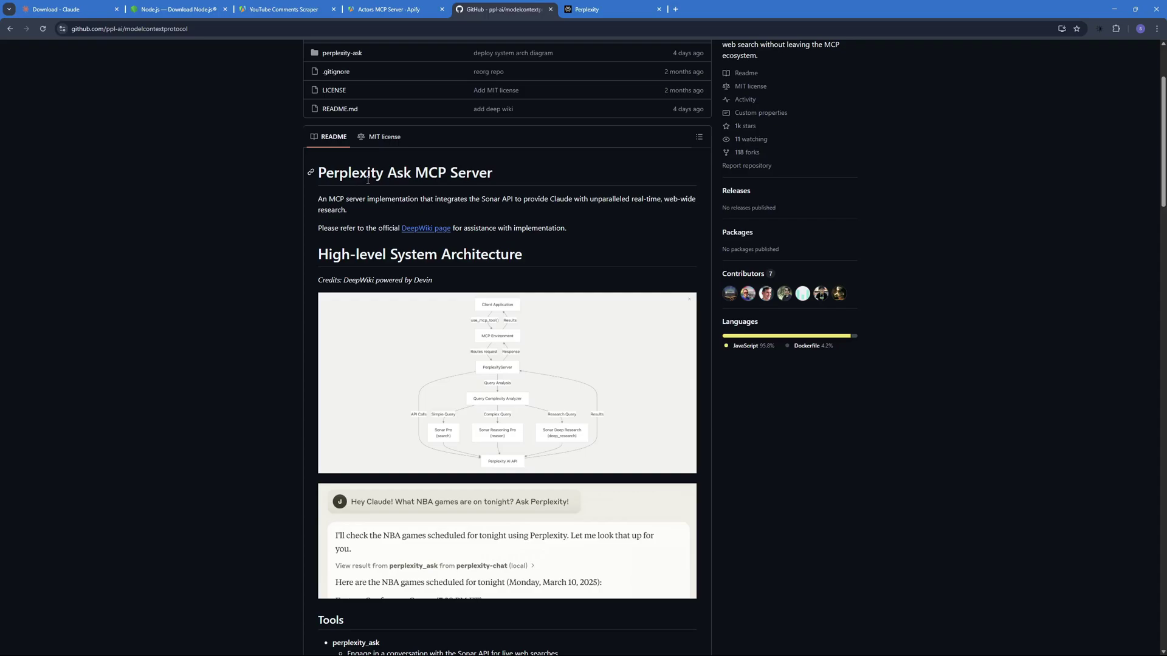
scroll(370, 213, down, 6)
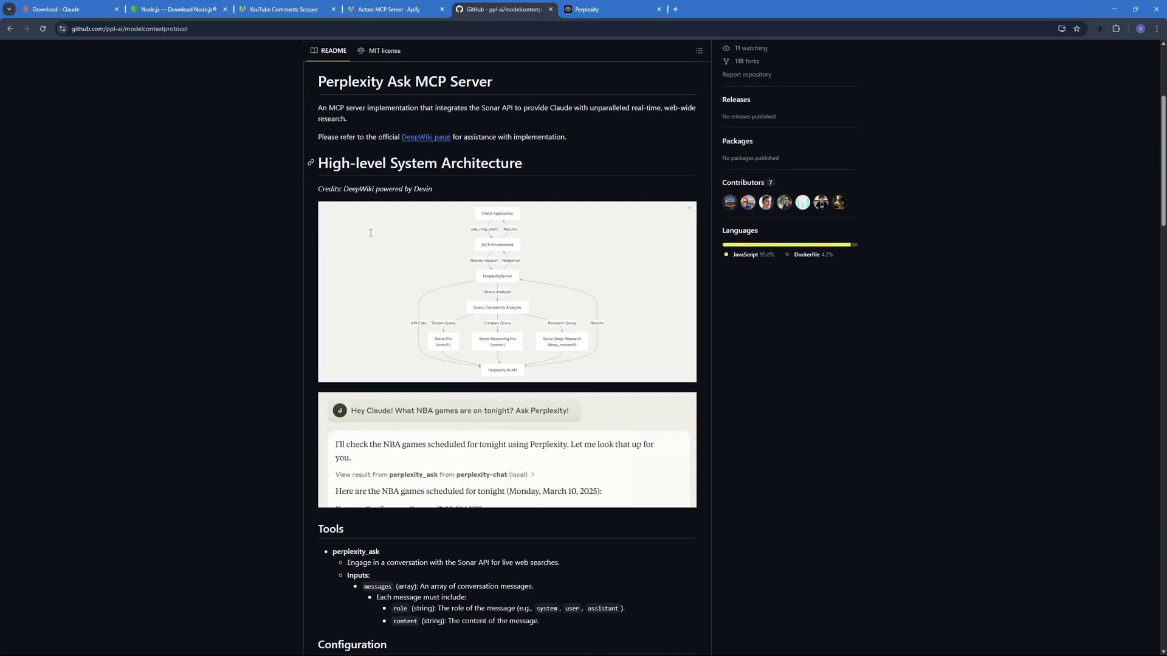
scroll(695, 320, down, 8)
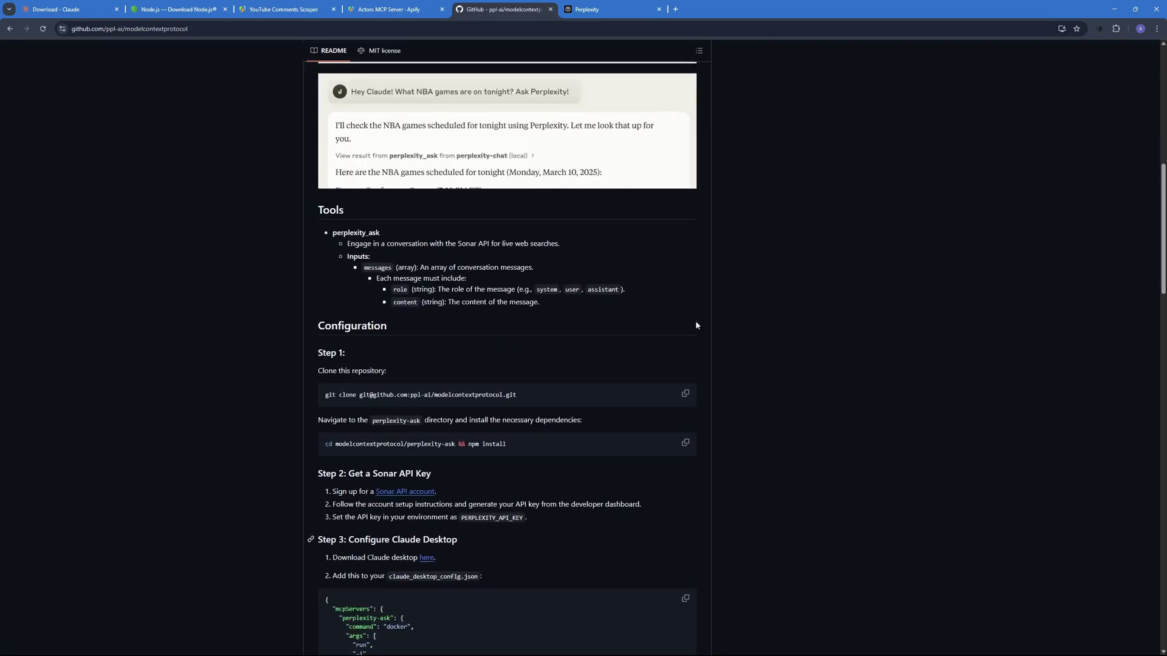
scroll(693, 330, down, 5)
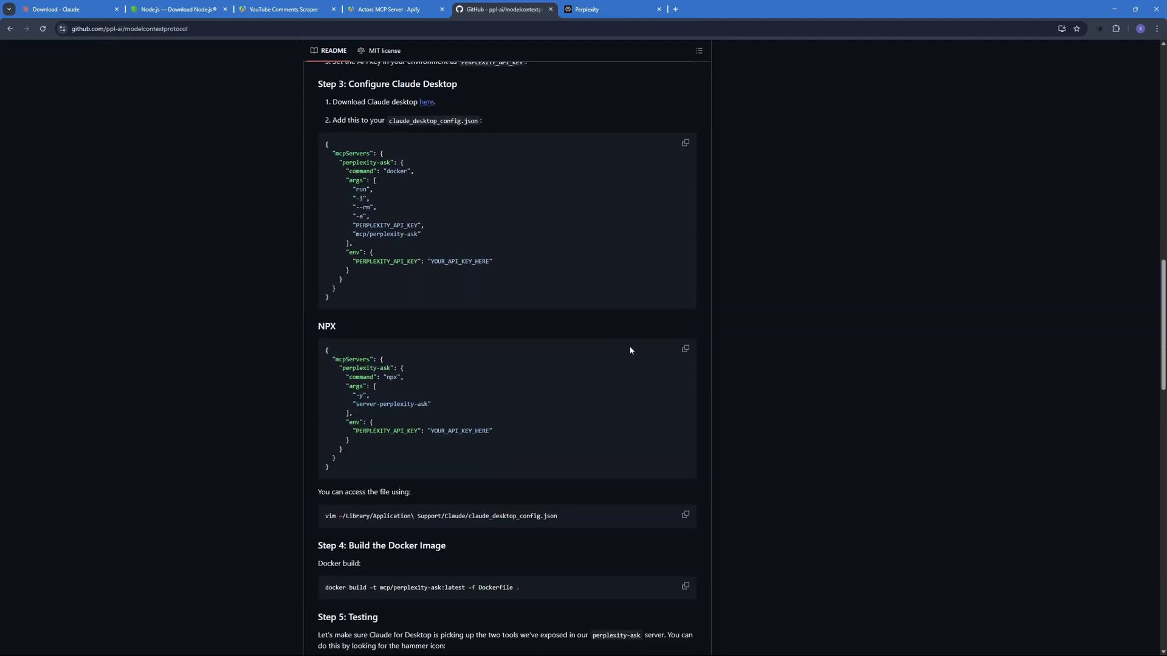
Step: Copy the perplexity-ask entry from the README's NPX configuration and add it after the actors-mcp-server block in claude_desktop_config.json, separated by a comma
ctrl+scroll(555, 441, up, 3)
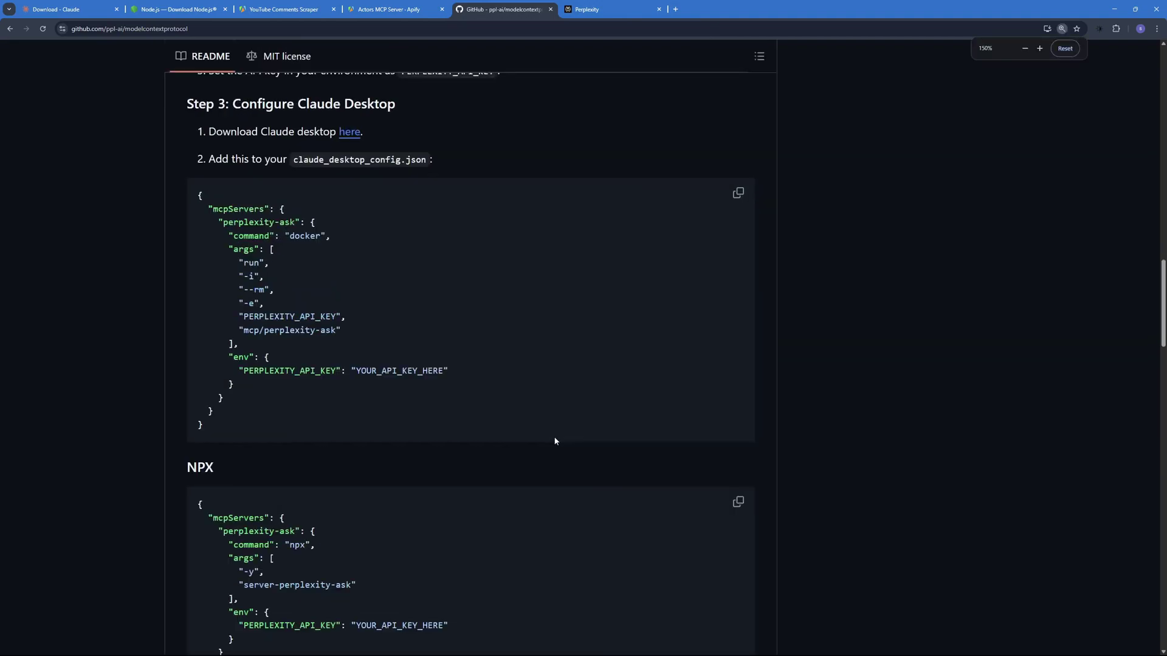
scroll(241, 261, down, 4)
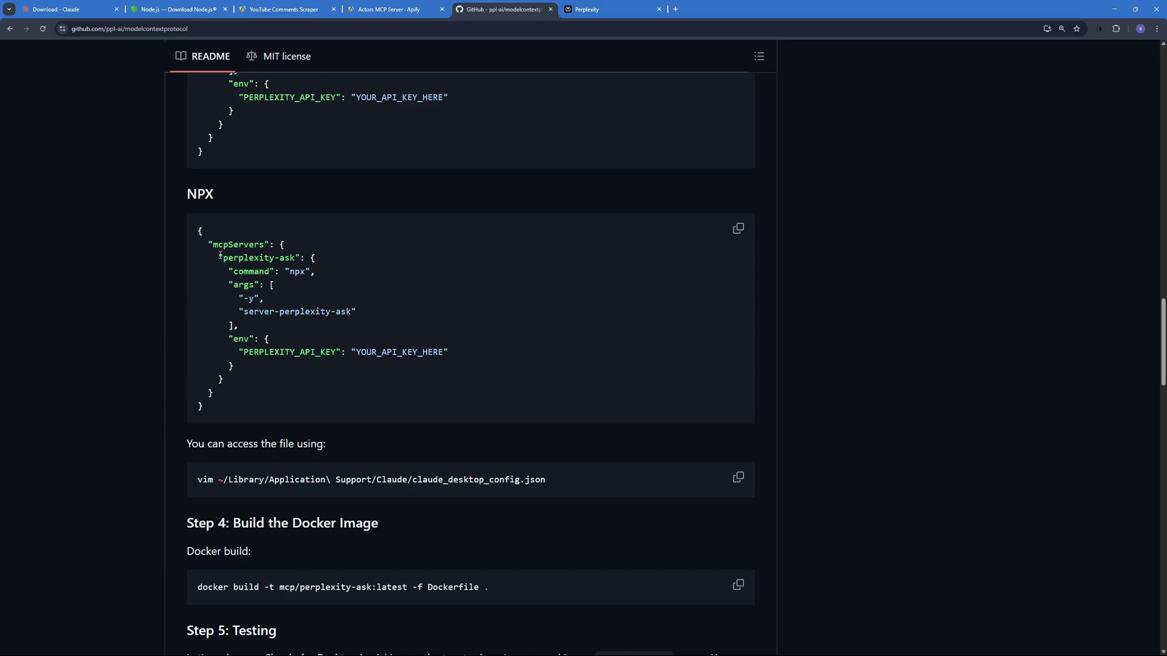
drag(220, 255, 241, 381)
key(ctrl+c)
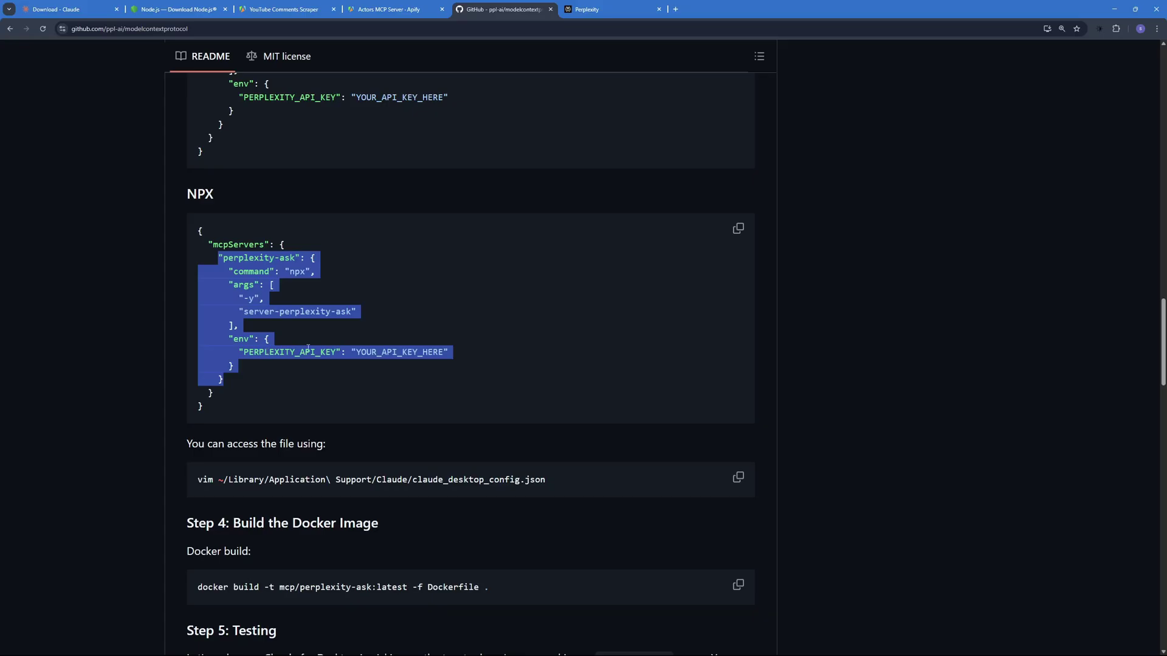
key(alt+Tab)
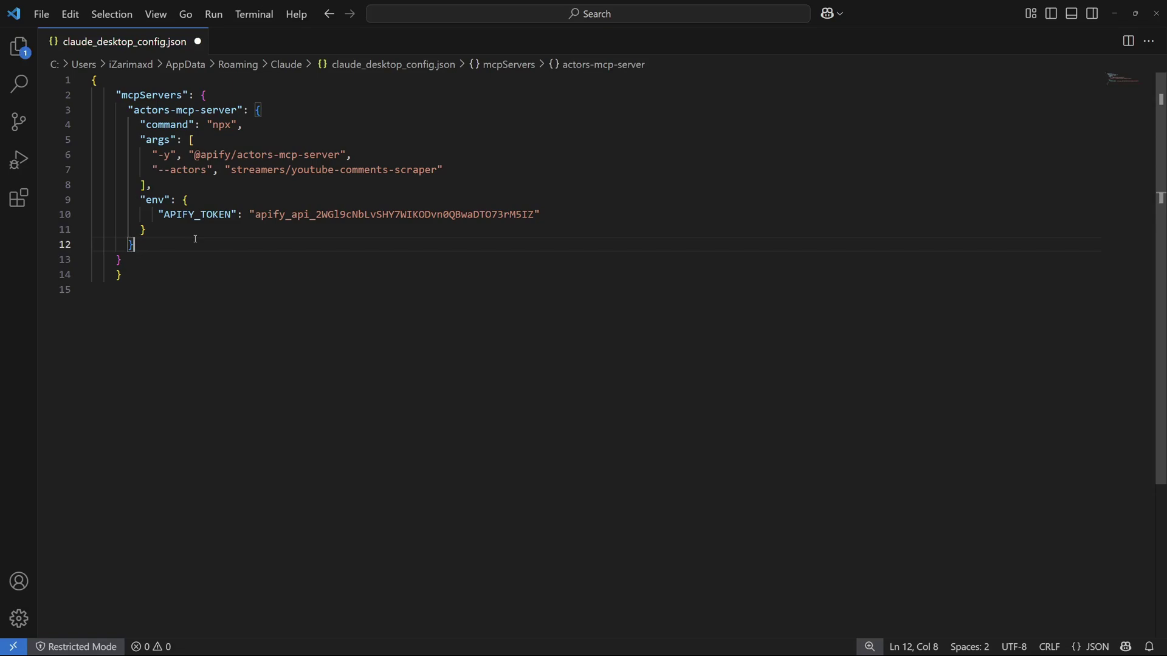
text(,)
key(Return)
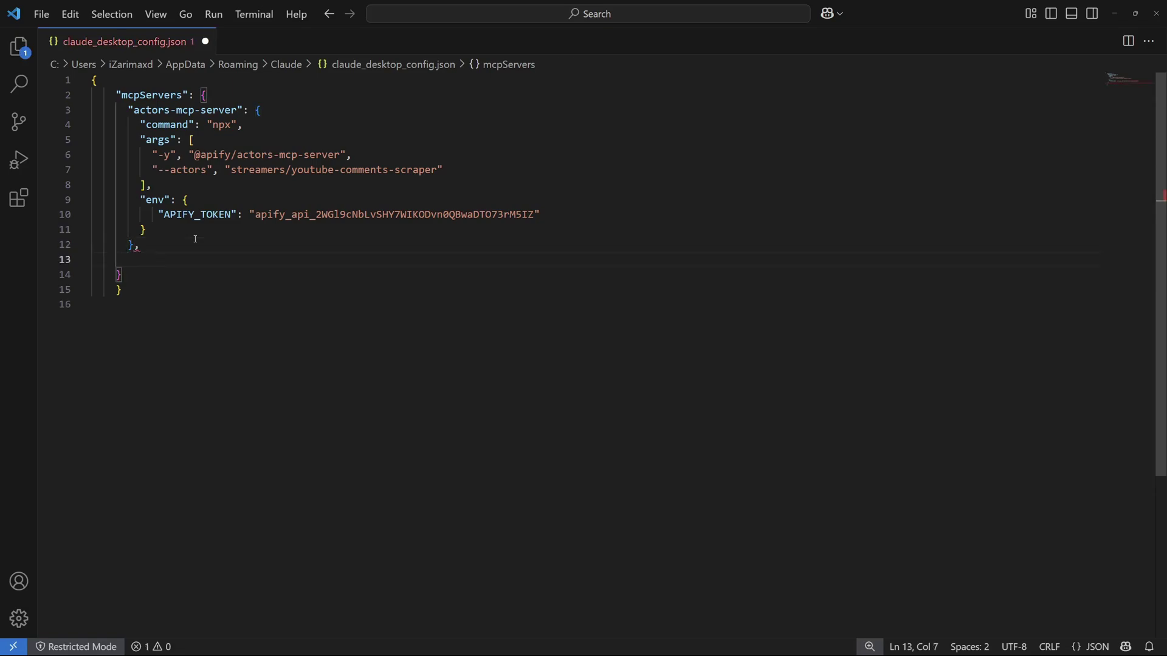
key(ctrl+v)
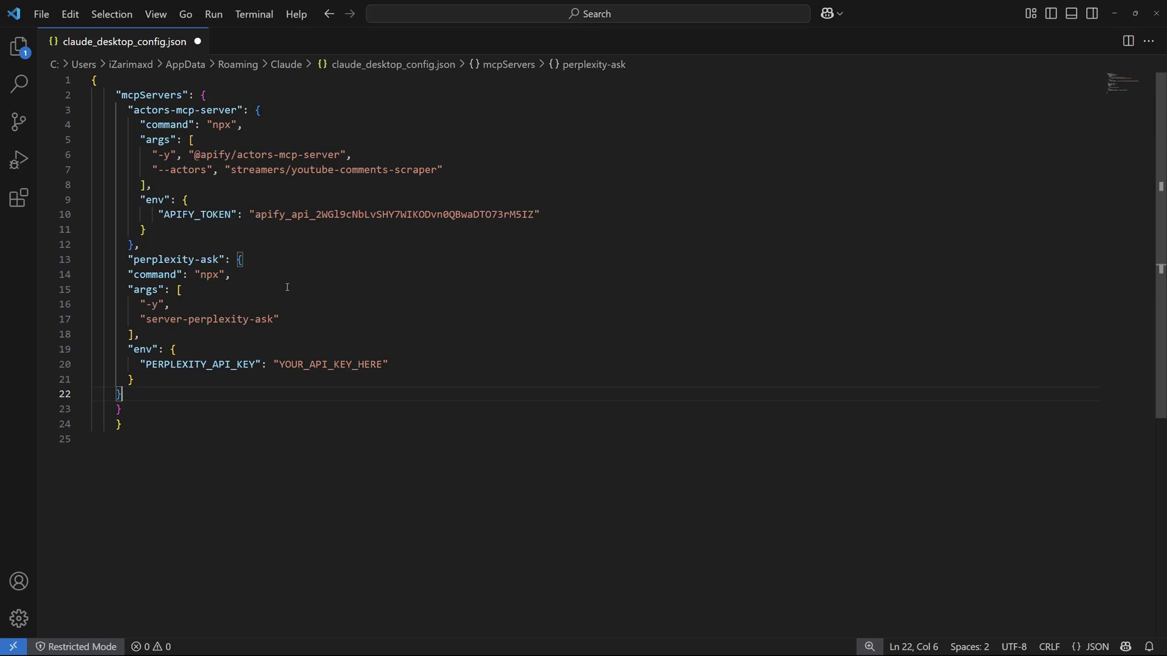
Step: Clear the YOUR_API_KEY_HERE placeholder from the PERPLEXITY_API_KEY value
click(385, 364)
double_click(386, 365)
key(BackSpace)
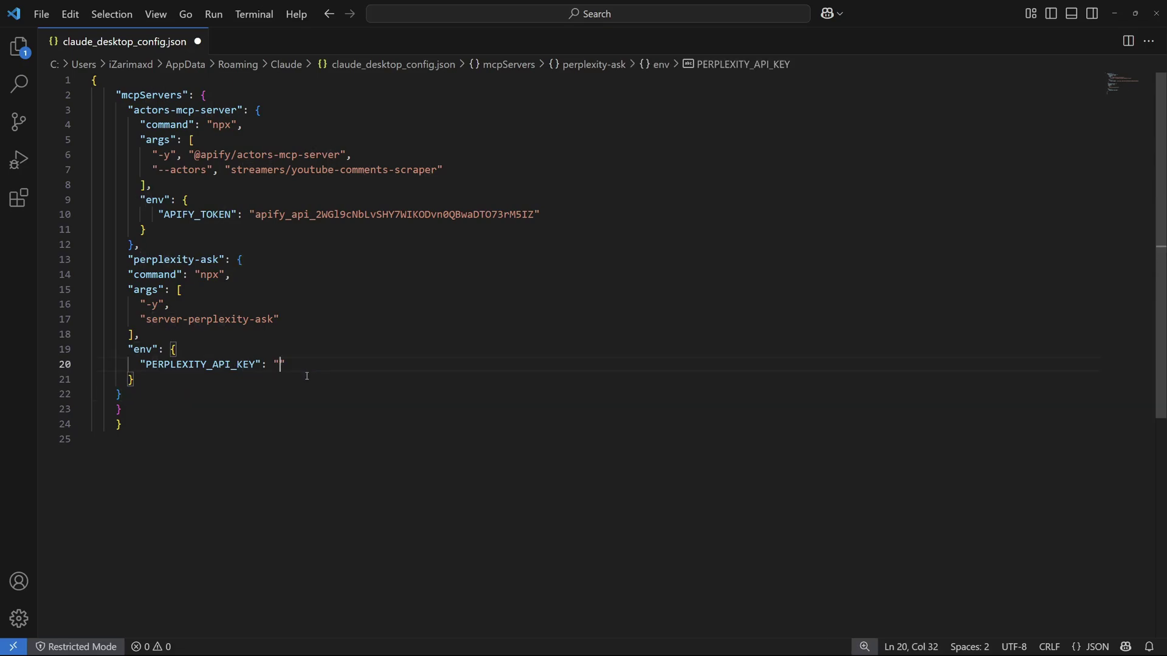
Step: Switch to the Perplexity account page in the browser, create a new API key and copy it
key(alt+Tab)
mouse_move(14, 632)
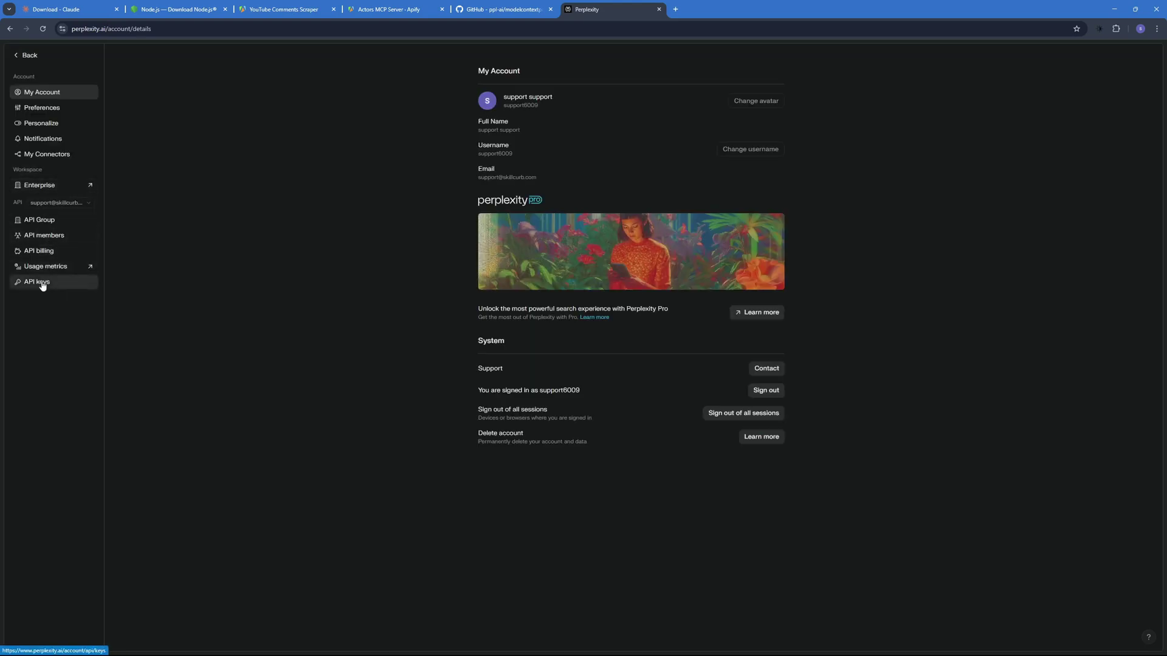
click(41, 283)
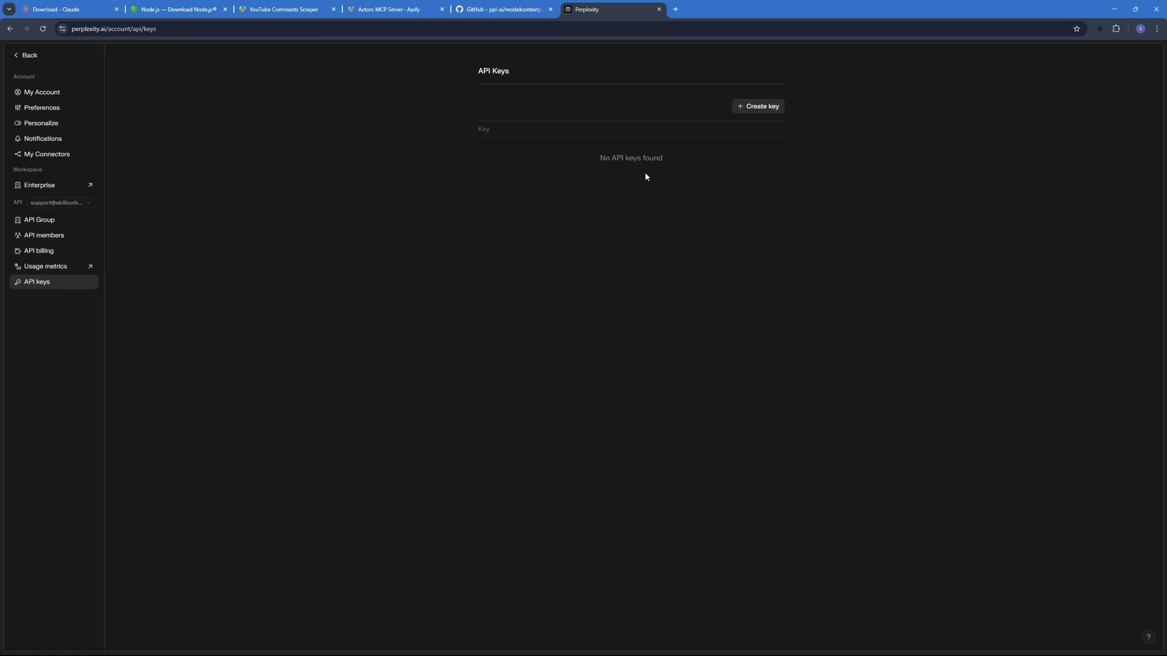
click(749, 108)
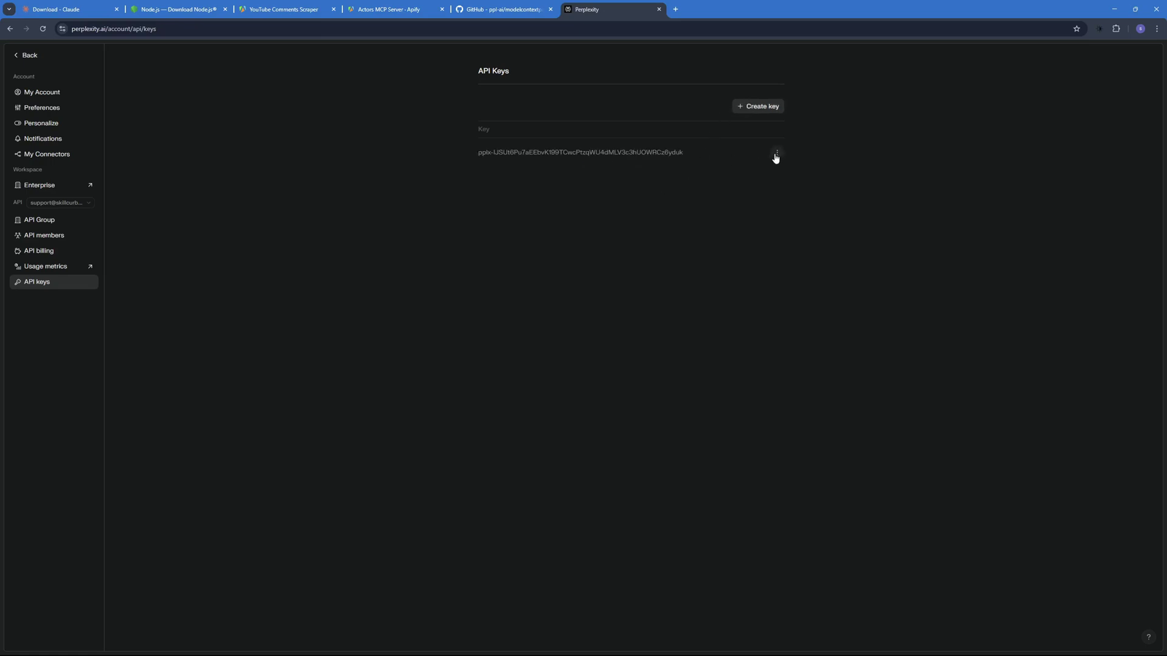
click(777, 153)
Step: Paste the Perplexity API key as the PERPLEXITY_API_KEY value in claude_desktop_config.json, save the file and close the editor
key(alt+Tab)
key(ctrl+v)
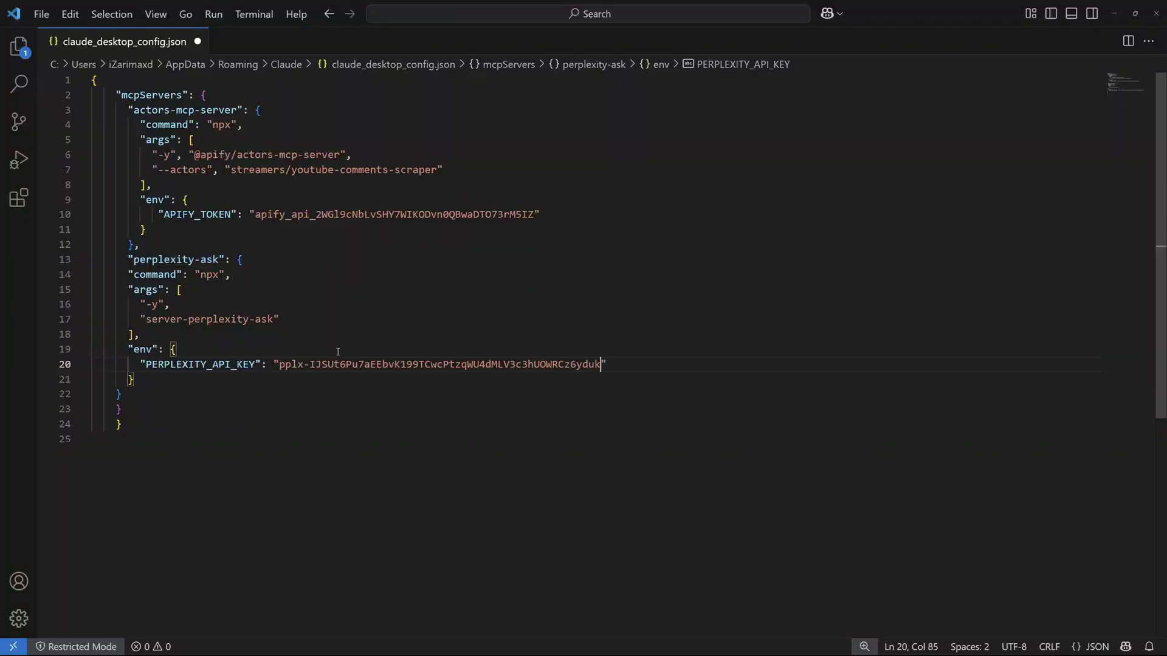
key(ctrl+s)
click(486, 329)
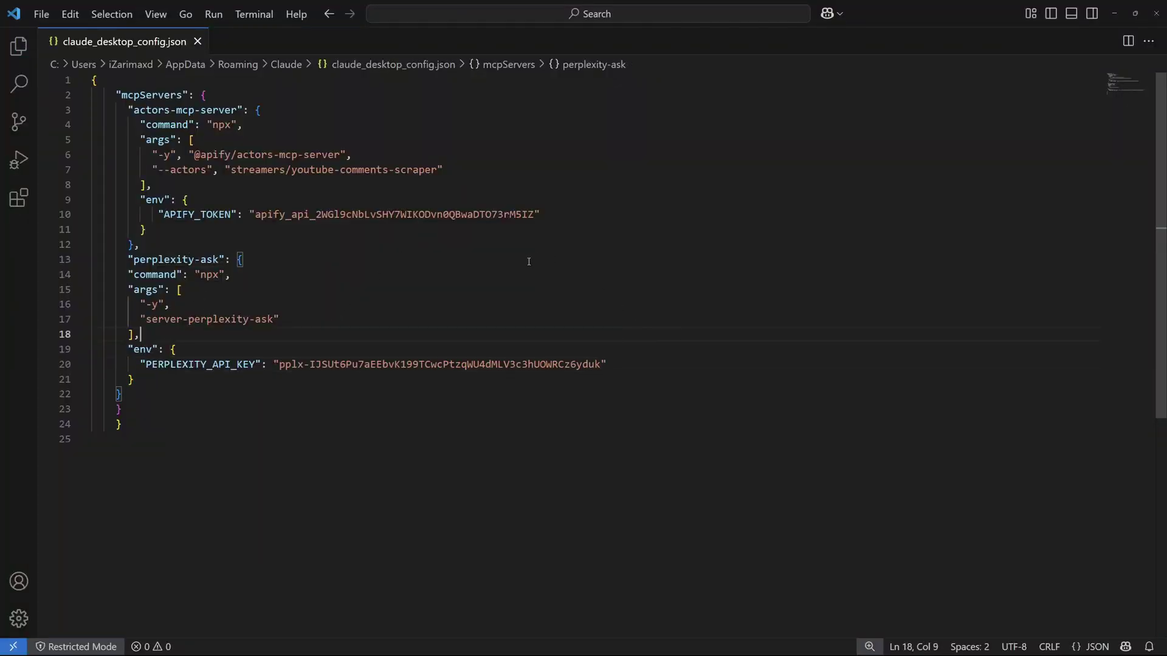
click(1156, 14)
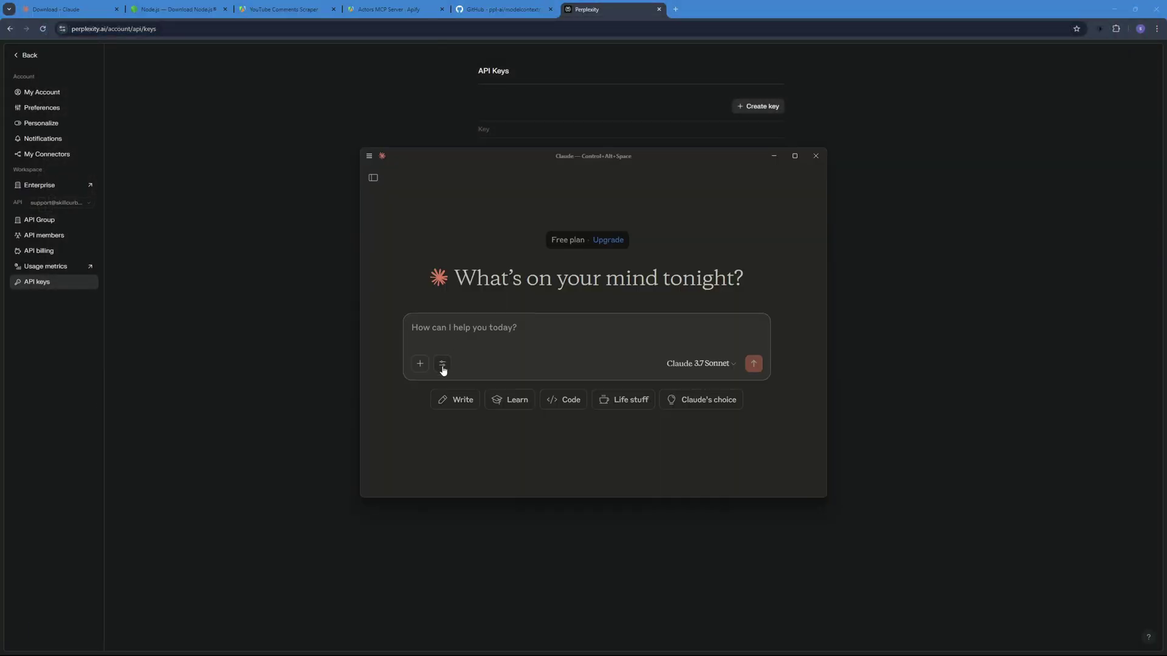
Step: Check which tools the perplexity-ask server offers in the Claude desktop chat
click(442, 364)
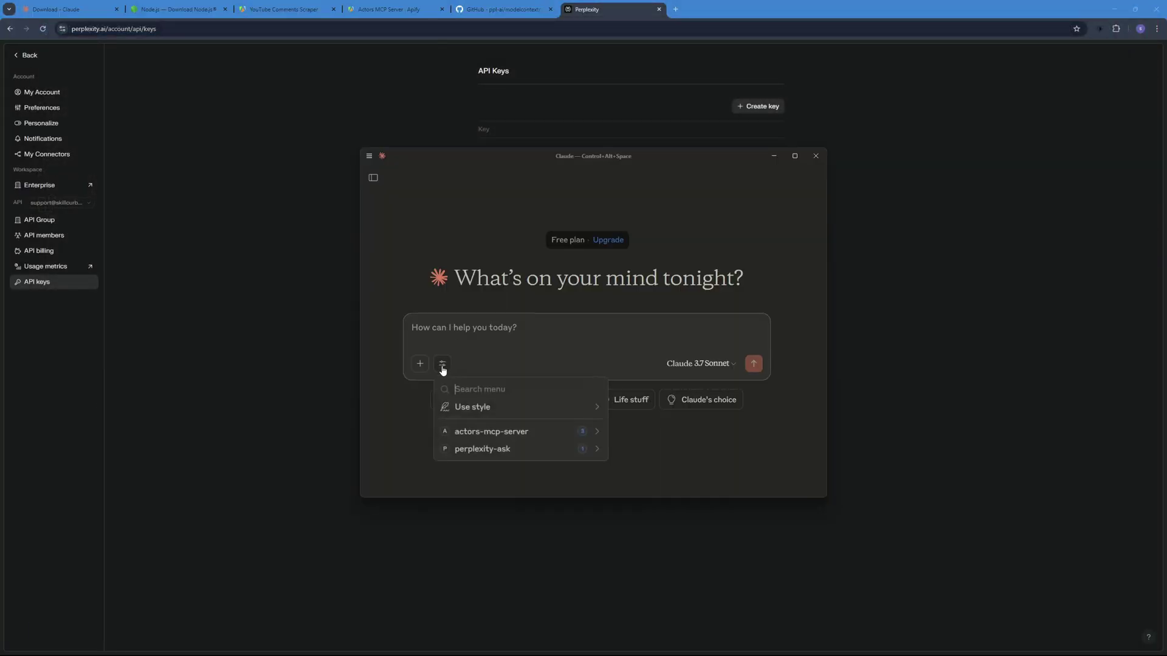
click(495, 448)
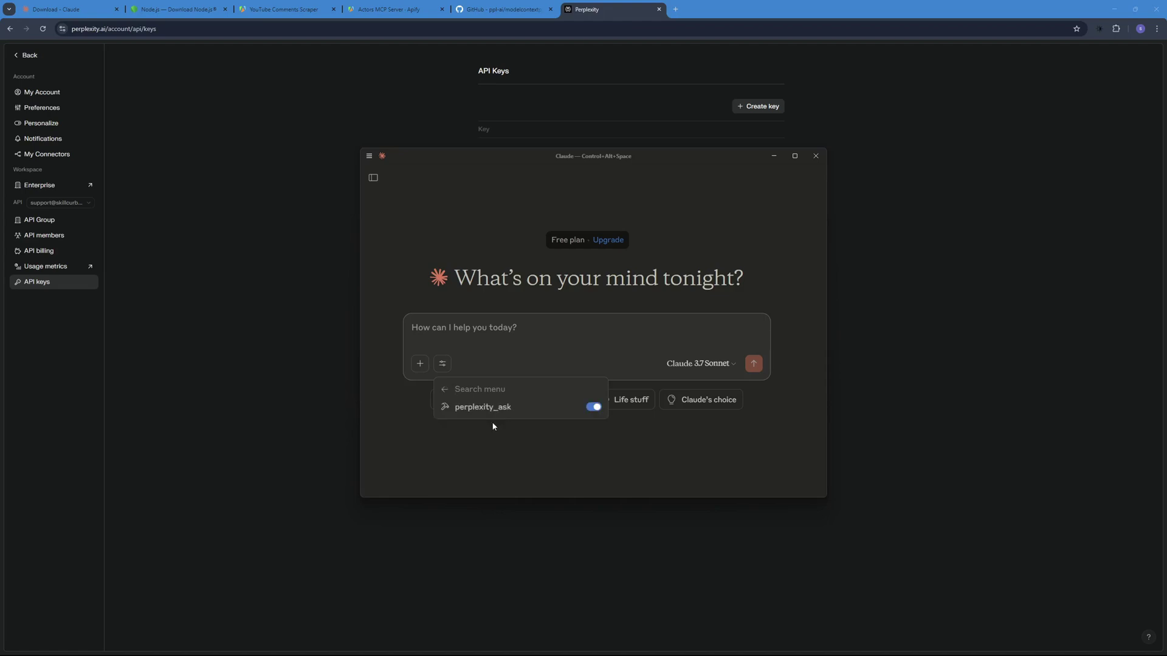
click(445, 390)
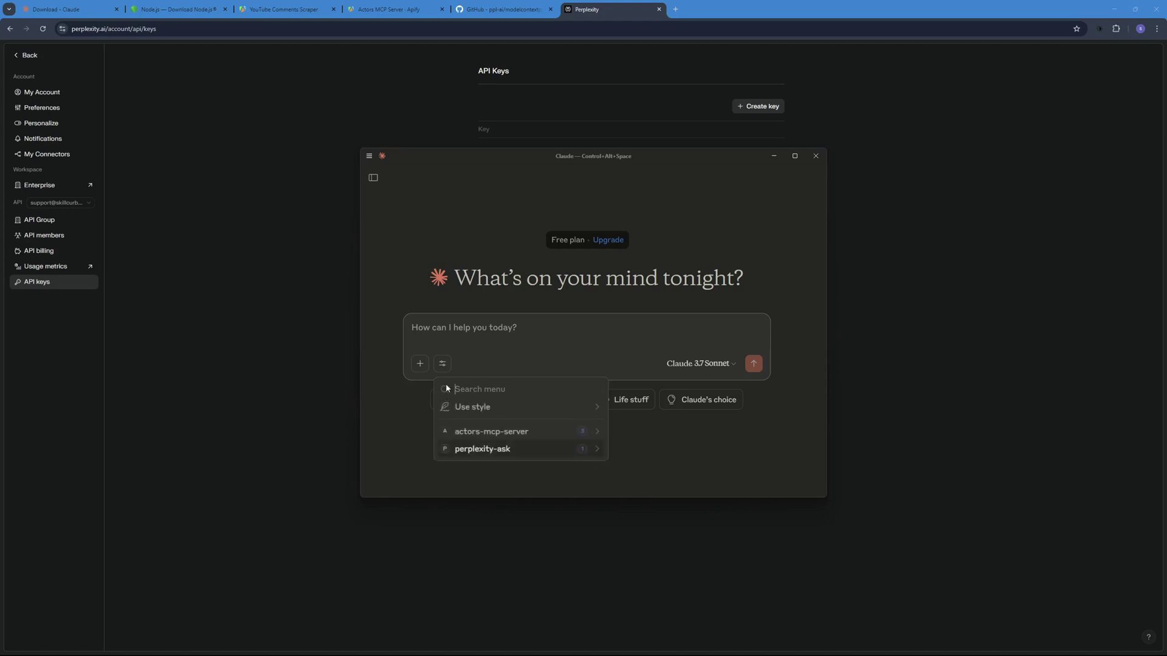
Step: Write a Claude prompt with the nursery rhymes YouTube video's URL, asking to scrape and summarize its comments and generate content ideas through comment analysis and Perplexity research
click(454, 331)
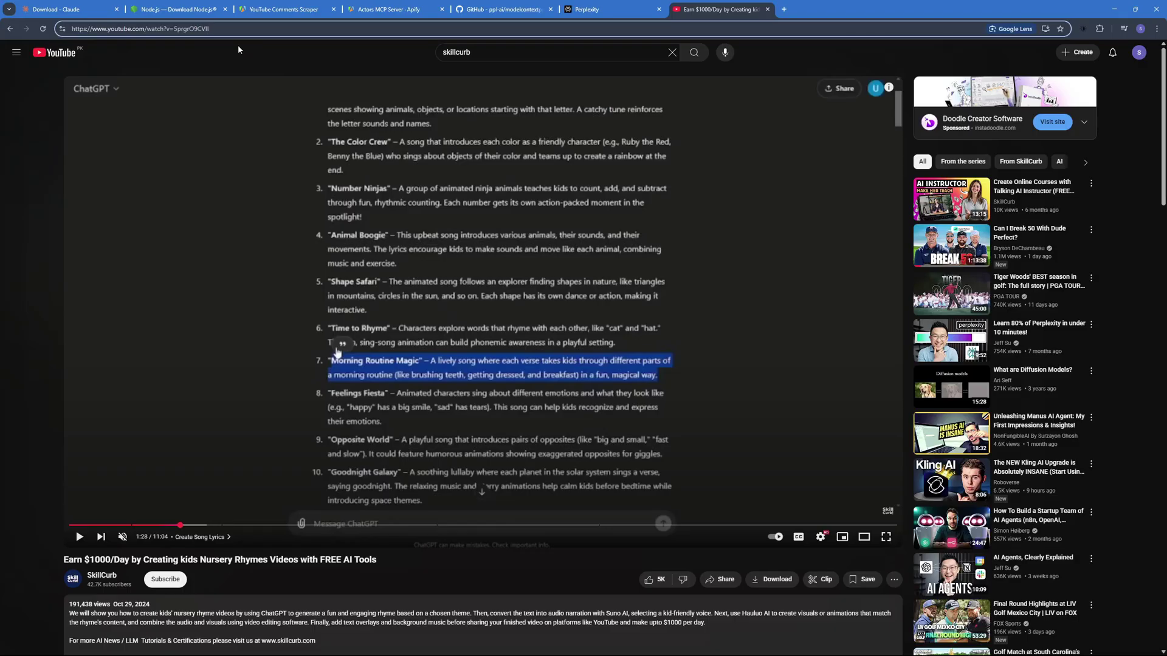
key(ctrl+l)
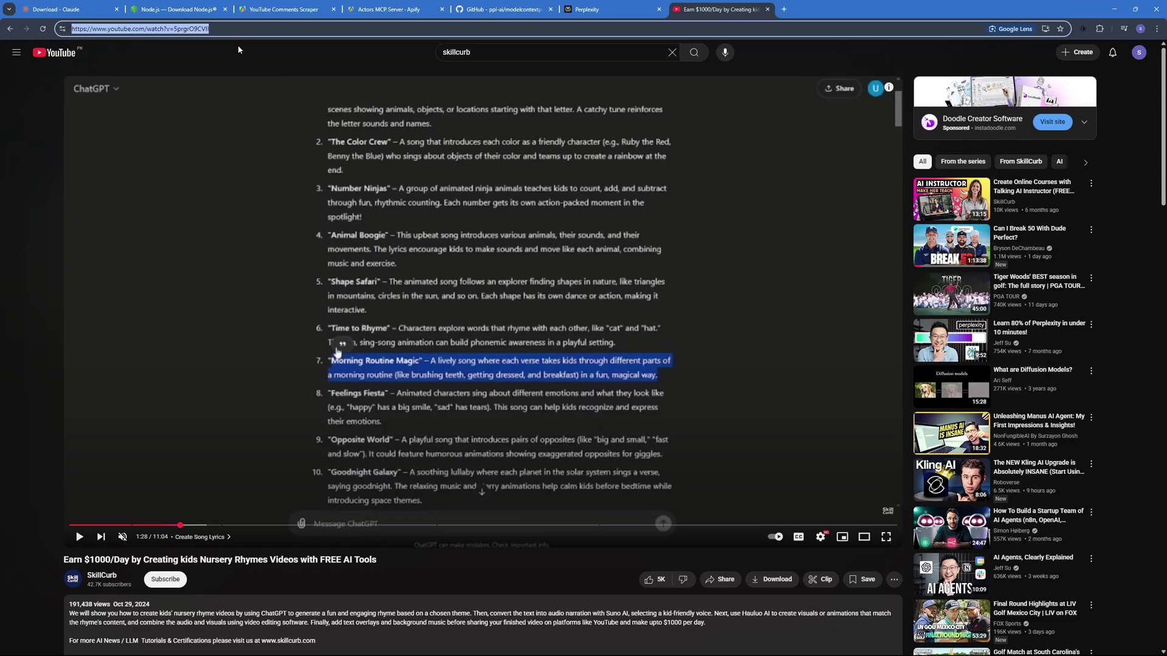
key(alt+Tab)
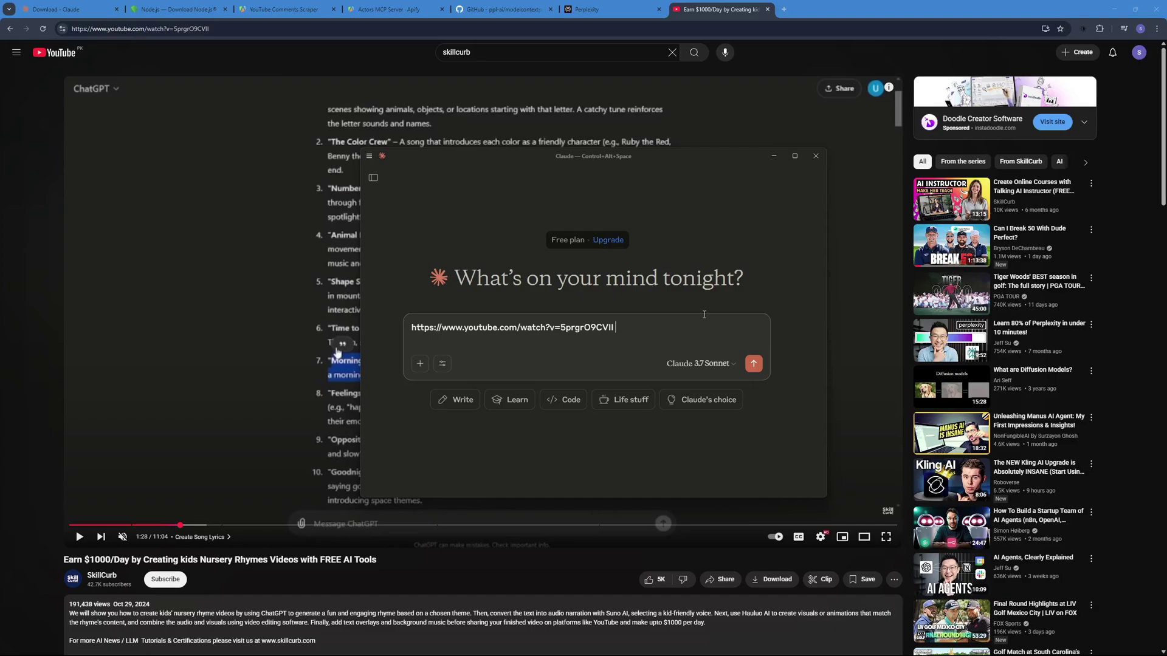
text(scrape the comments for this video, summarize the comments for me, generate content ideas through comment analysis as well as research with perplexity.)
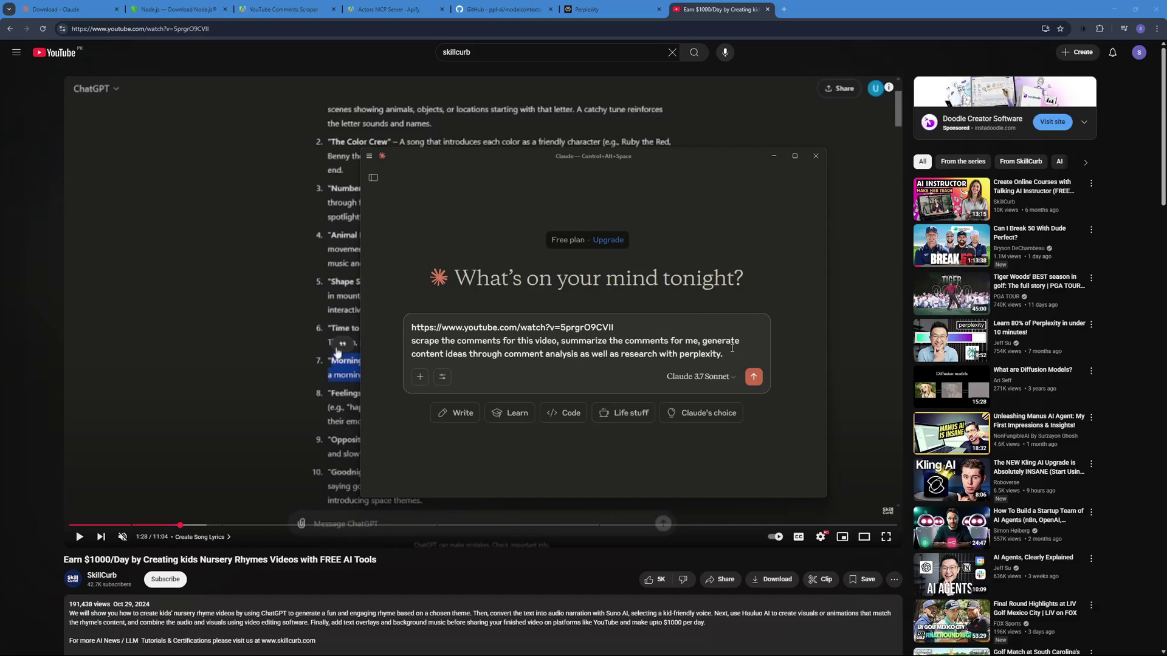
Step: Maximize the Claude window, send the prompt and allow the actors-mcp-server YouTube comments scraper to run once
click(796, 157)
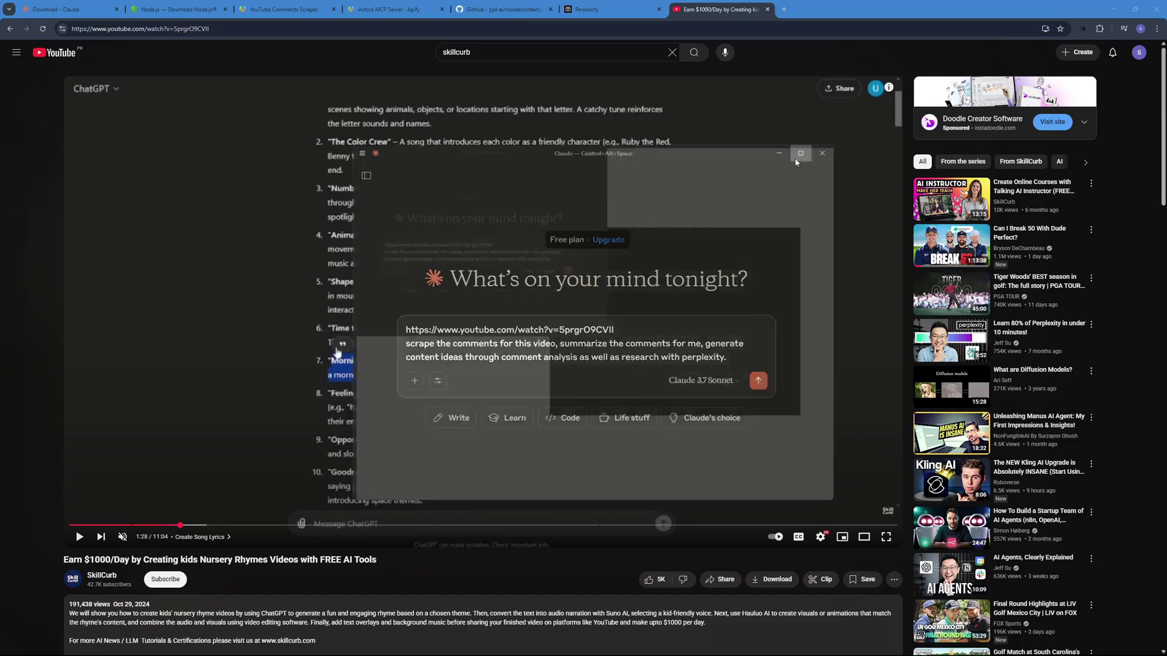
key(ctrl+equal)
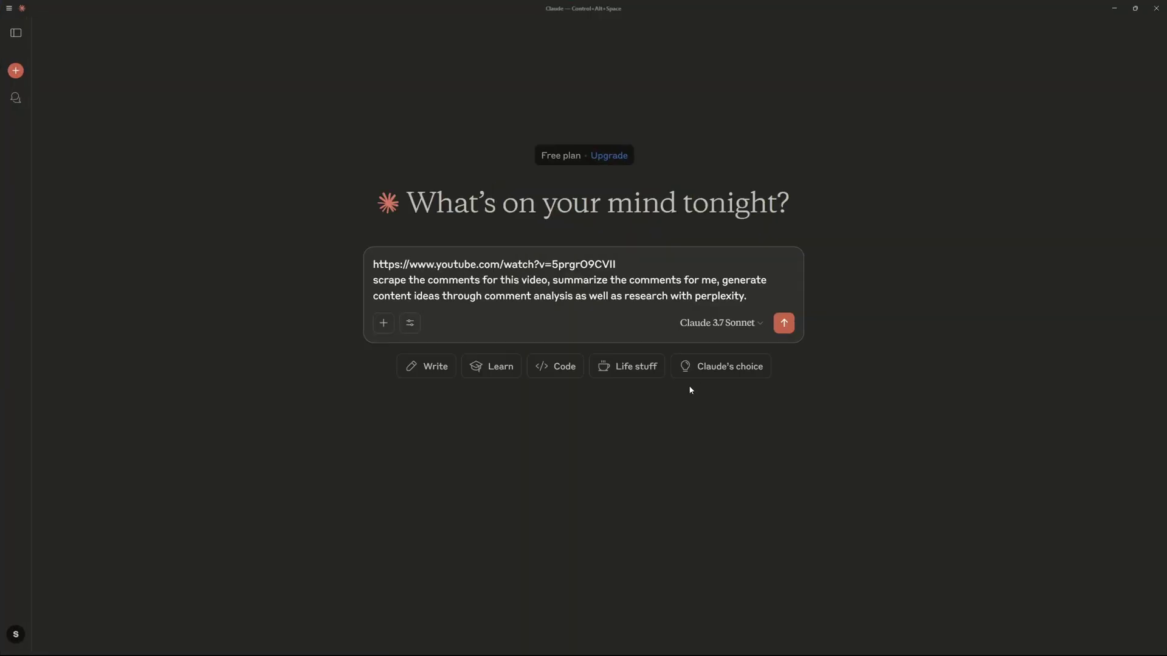
click(784, 323)
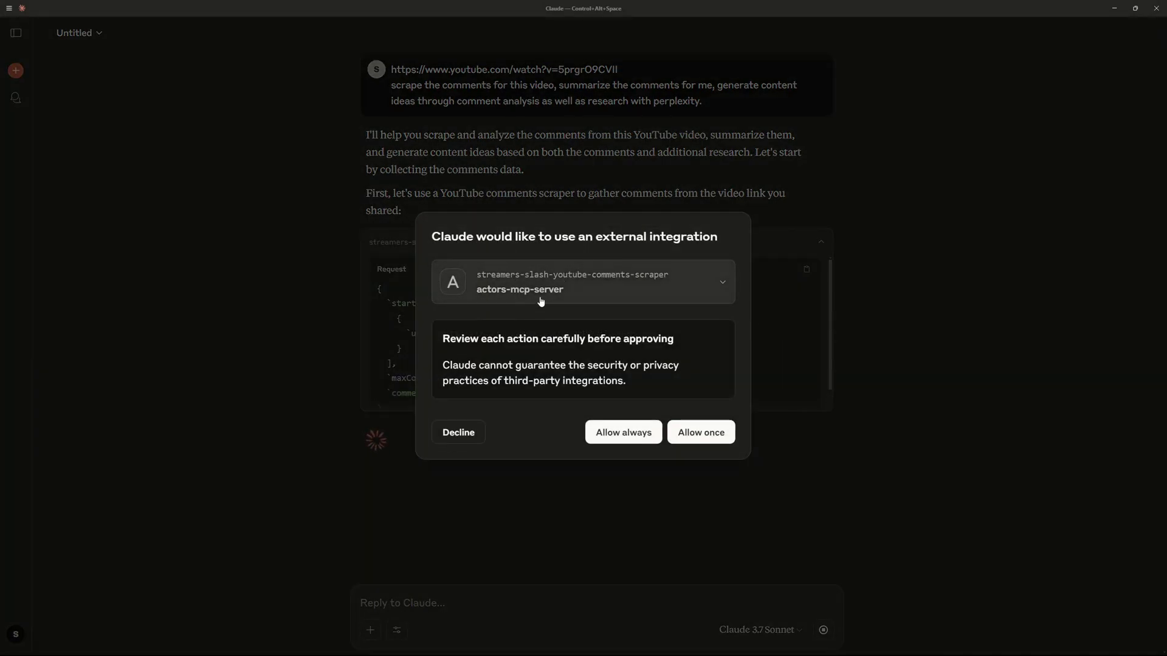
click(692, 432)
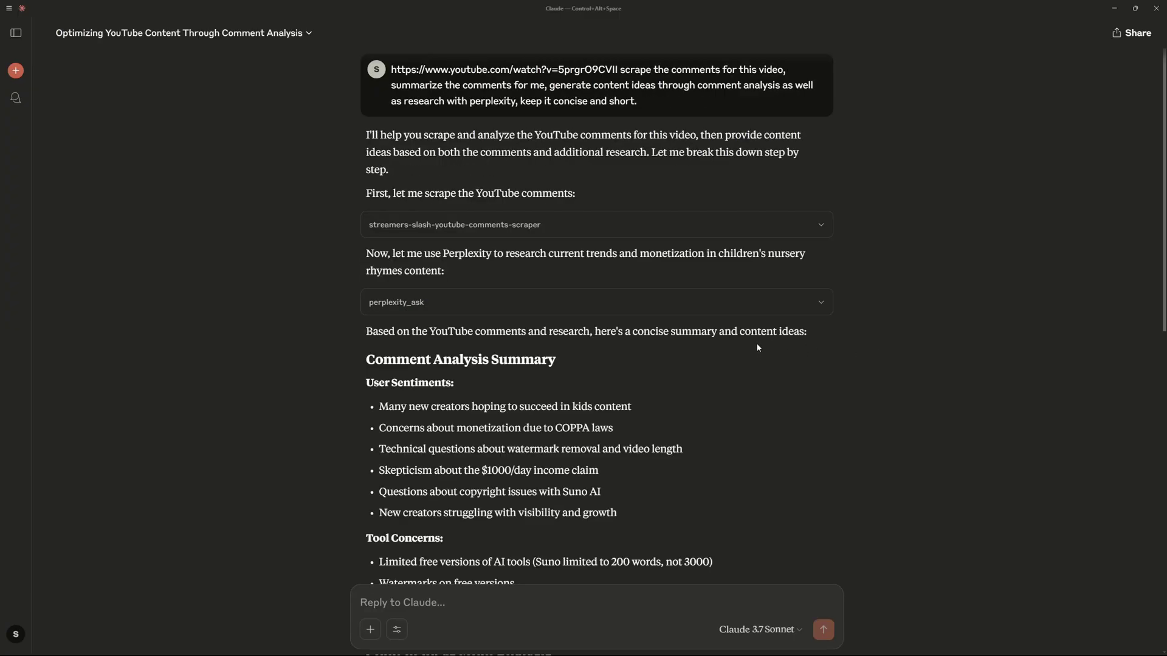
Step: Examine the request and response details of the streamers-slash-youtube-comments-scraper and perplexity_ask calls in Claude's answer
click(776, 226)
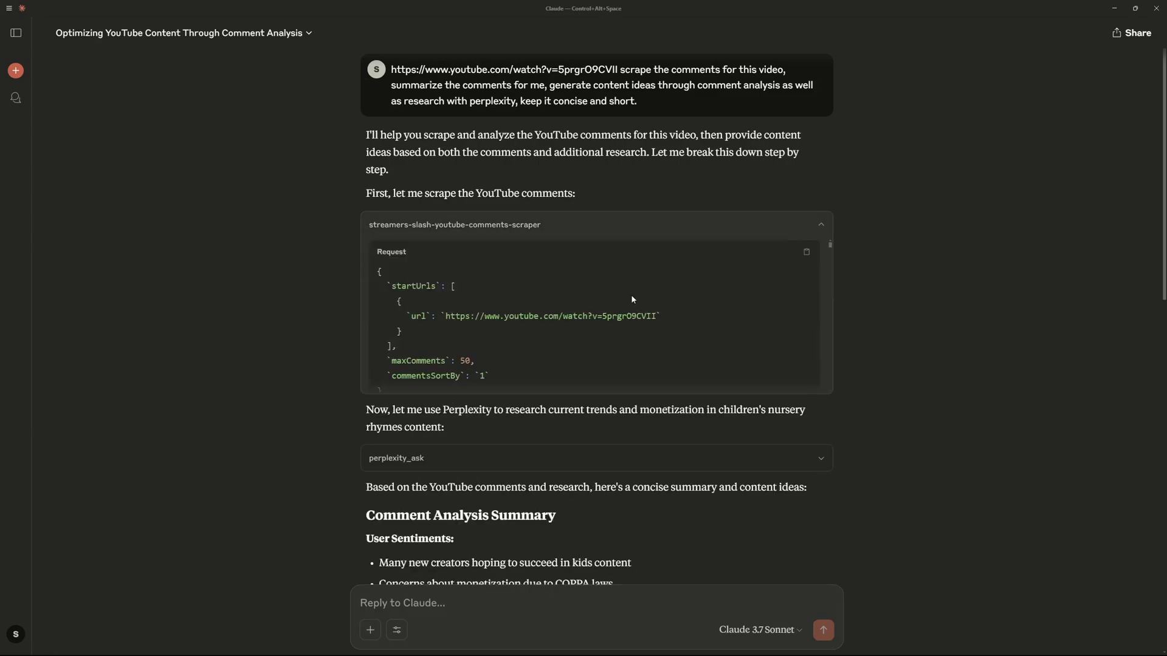
scroll(492, 304, down, 3)
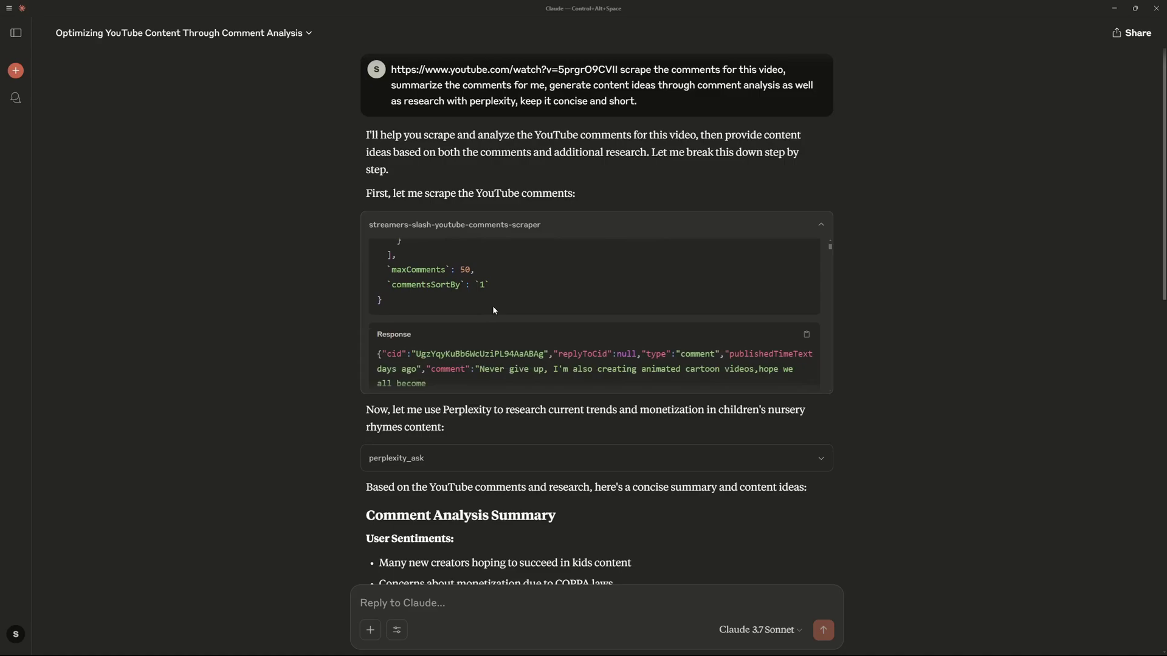
scroll(493, 310, down, 5)
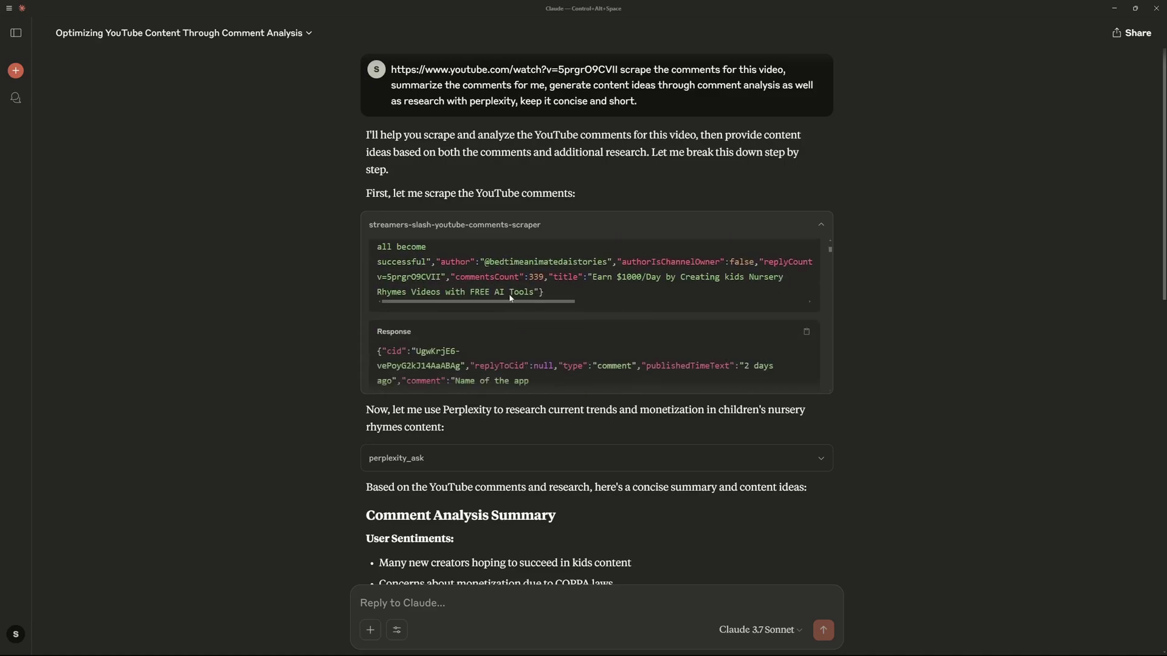
scroll(611, 189, down, 3)
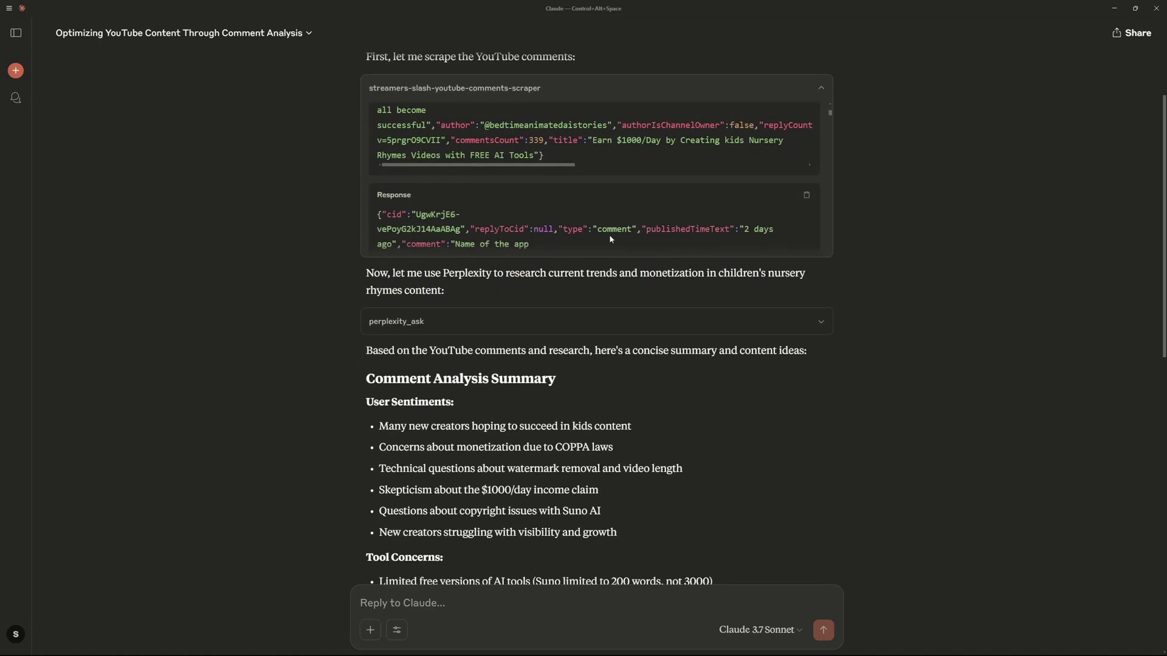
scroll(609, 238, down, 6)
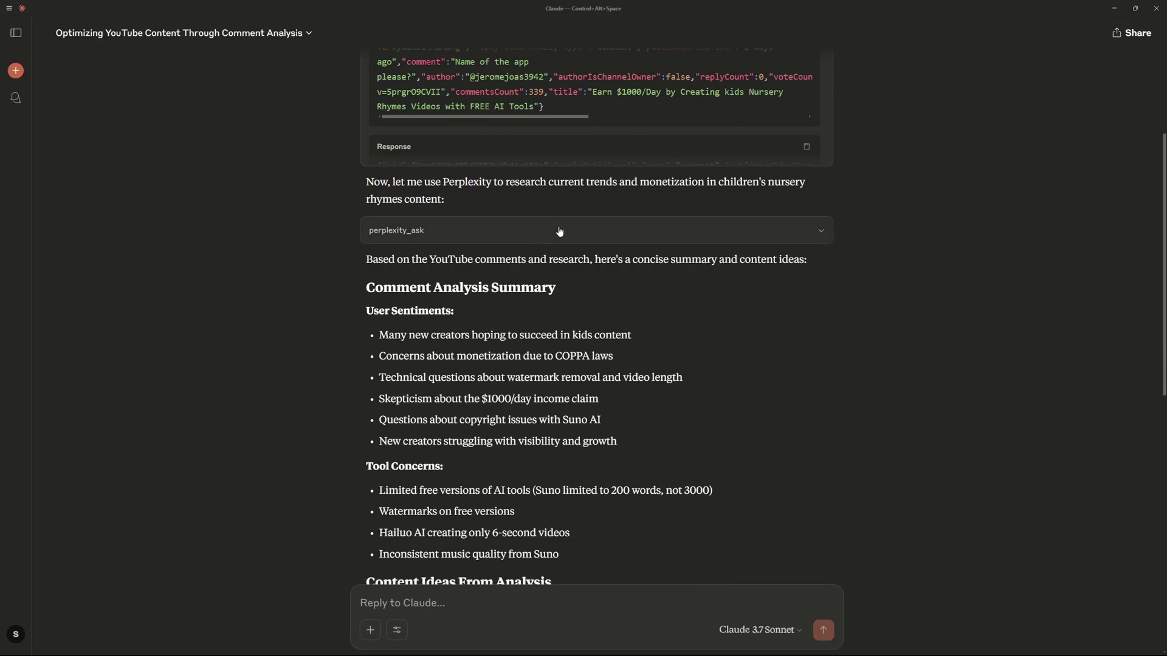
click(459, 237)
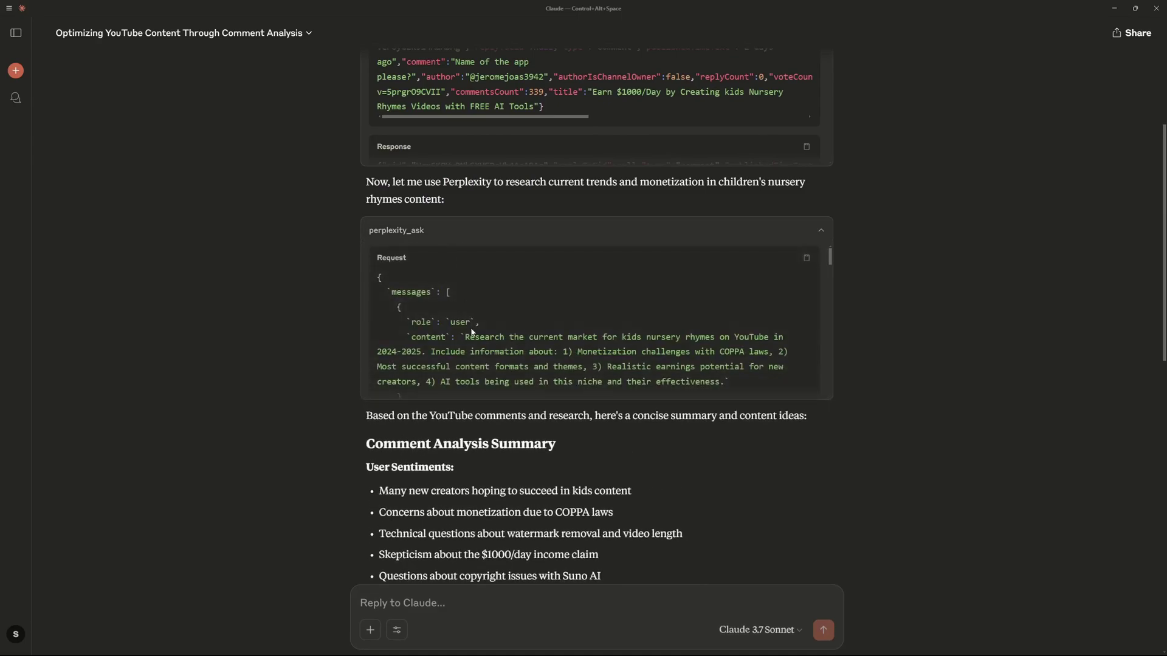
scroll(480, 331, down, 5)
click(819, 231)
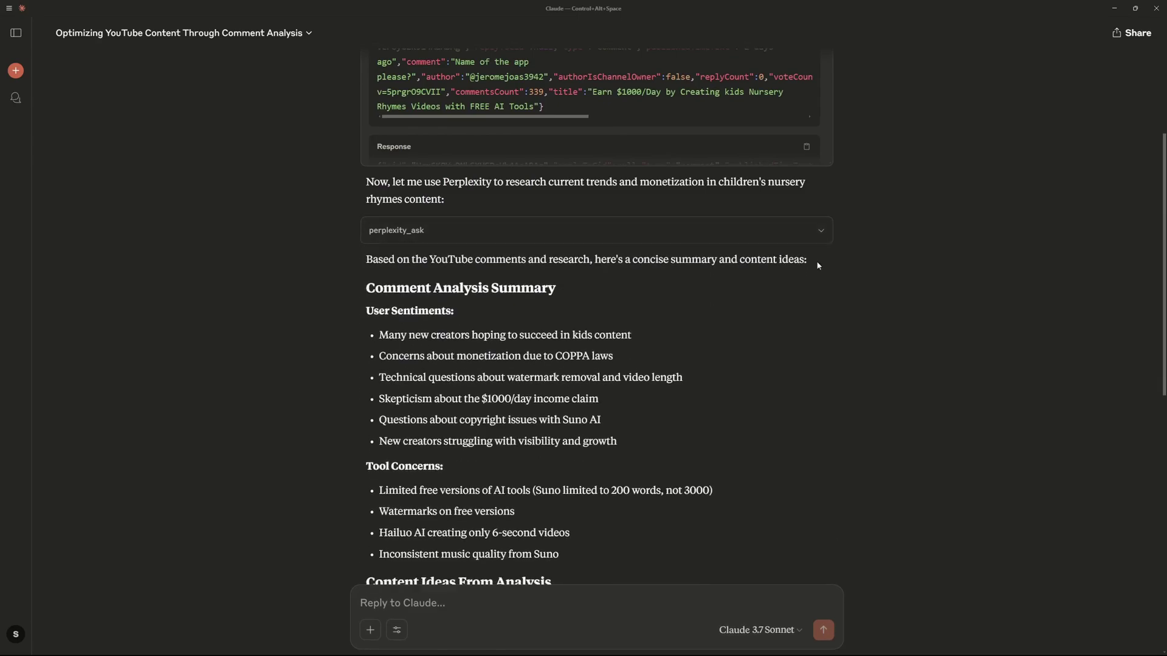
Step: Read Claude's Comment Analysis Summary and Content Ideas From Analysis to the end, then return to the start and collapse the scraper details
scroll(872, 220, down, 3)
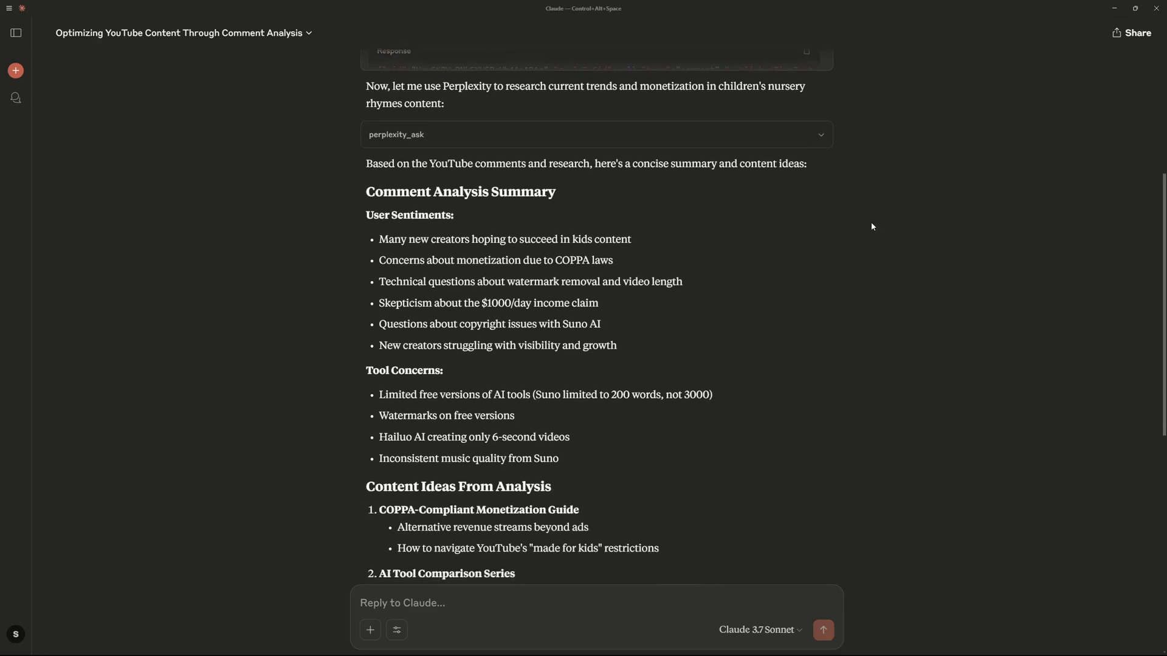
drag(363, 105, 564, 118)
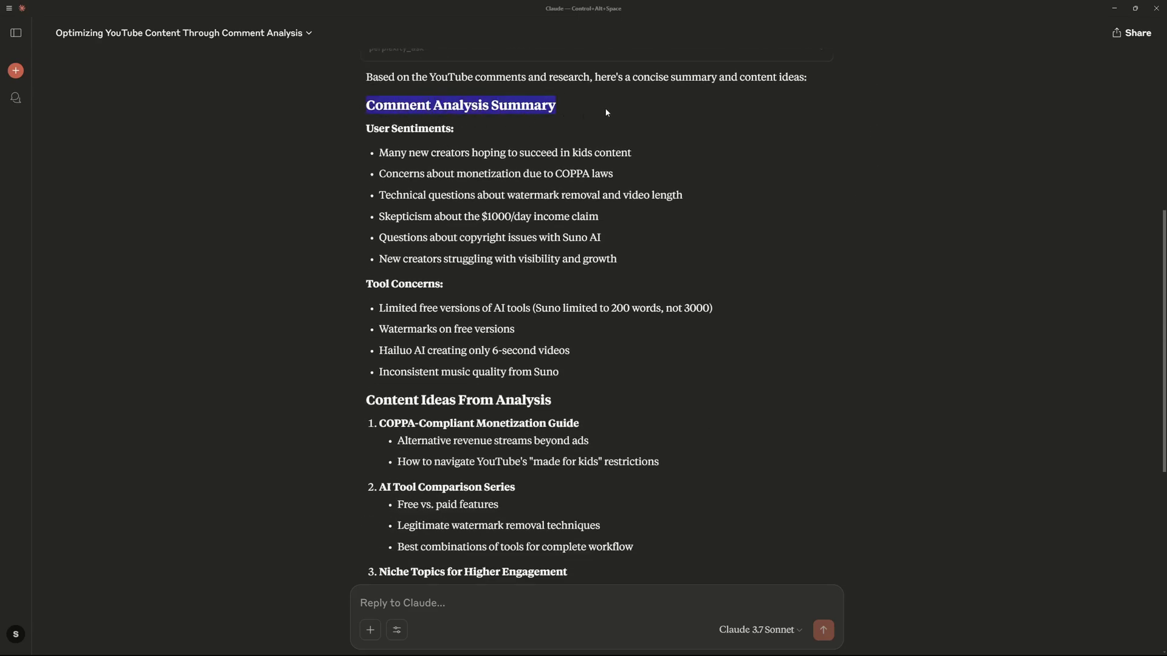
click(588, 120)
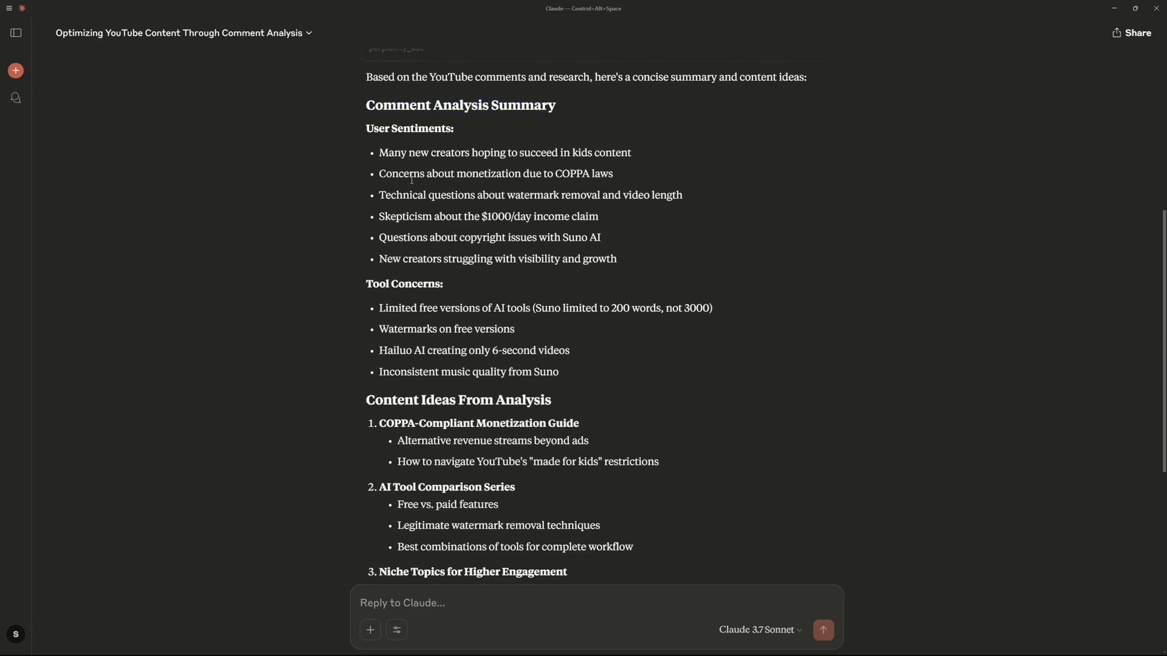
scroll(413, 161, down, 2)
scroll(423, 192, down, 2)
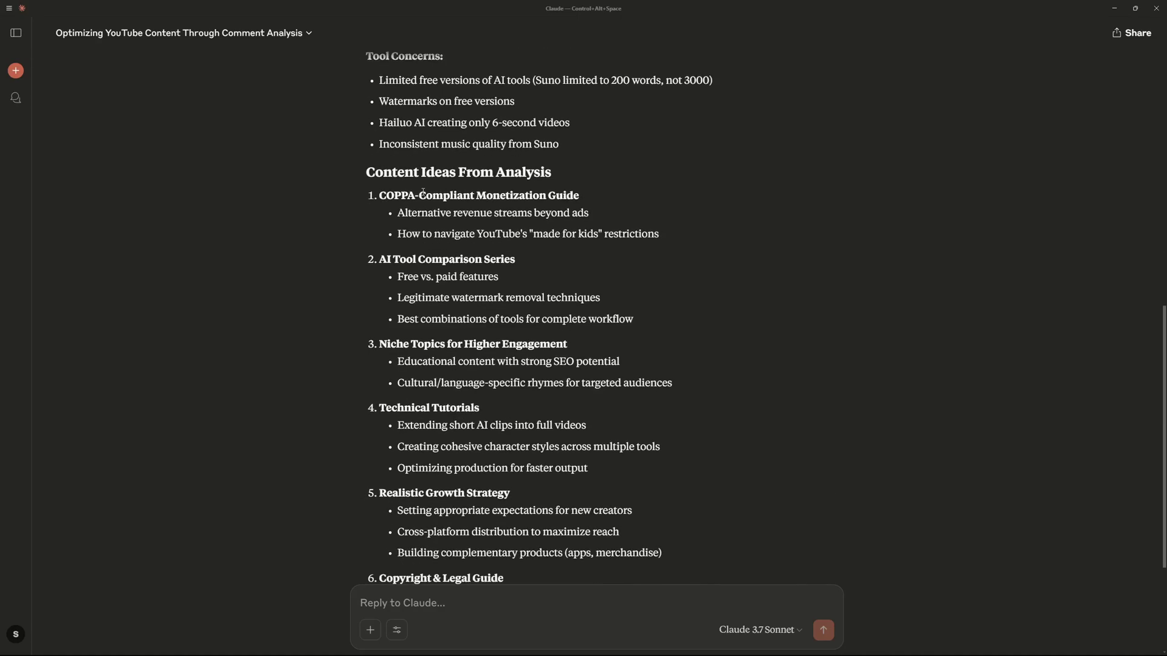
scroll(422, 192, down, 2)
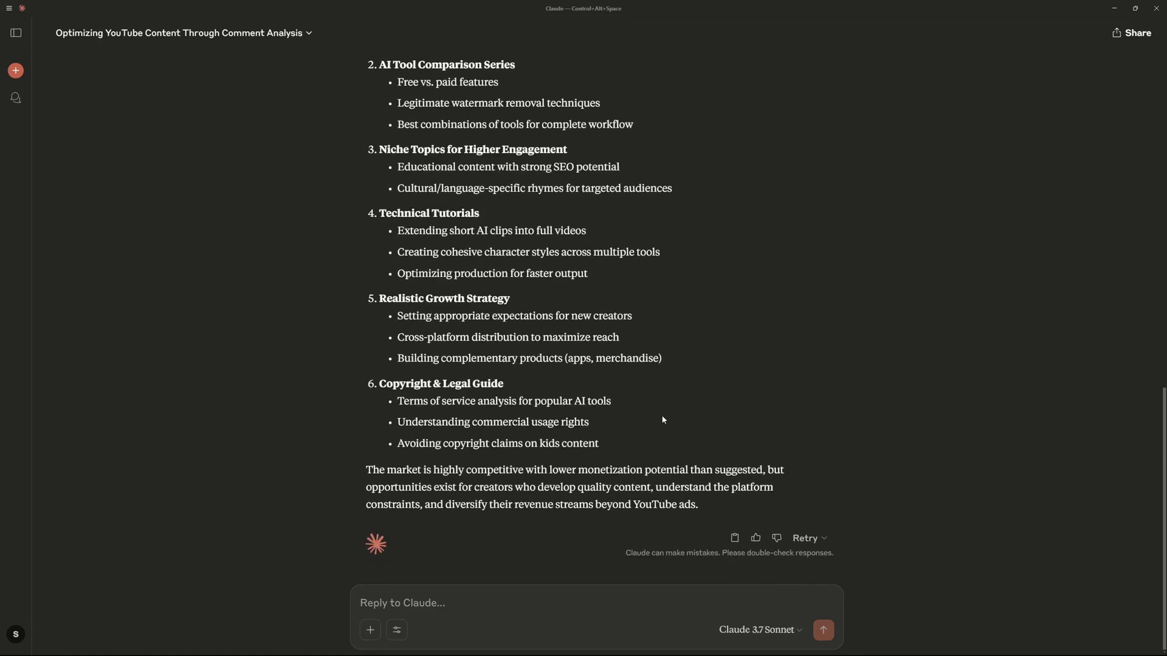
scroll(659, 432, up, 10)
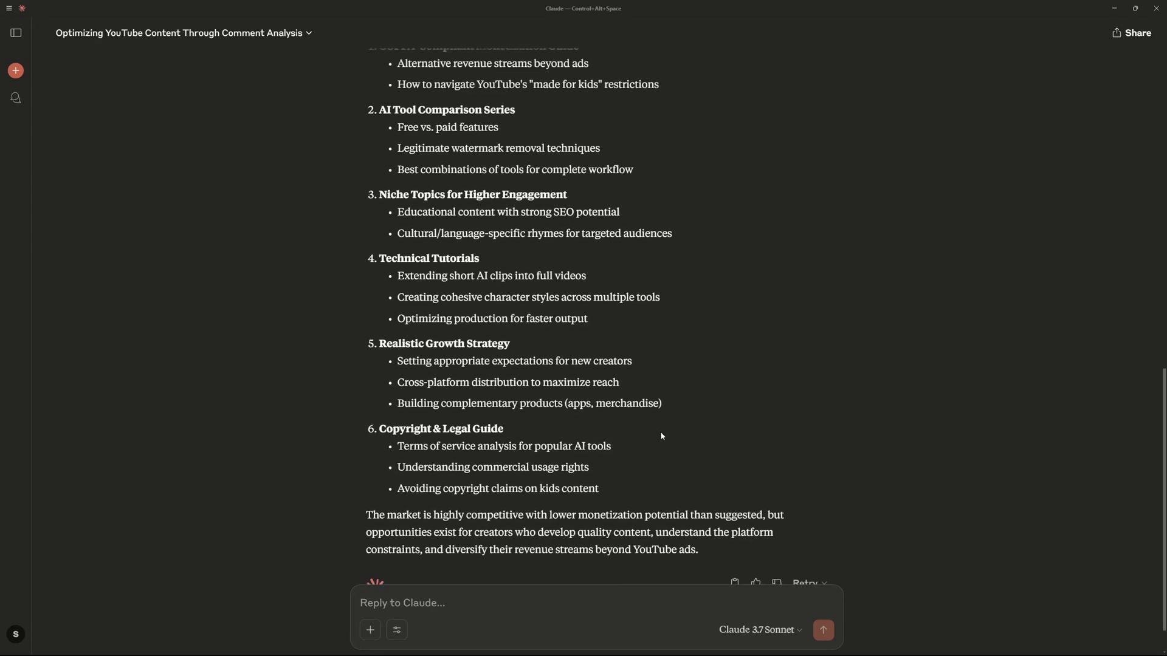
scroll(656, 442, up, 5)
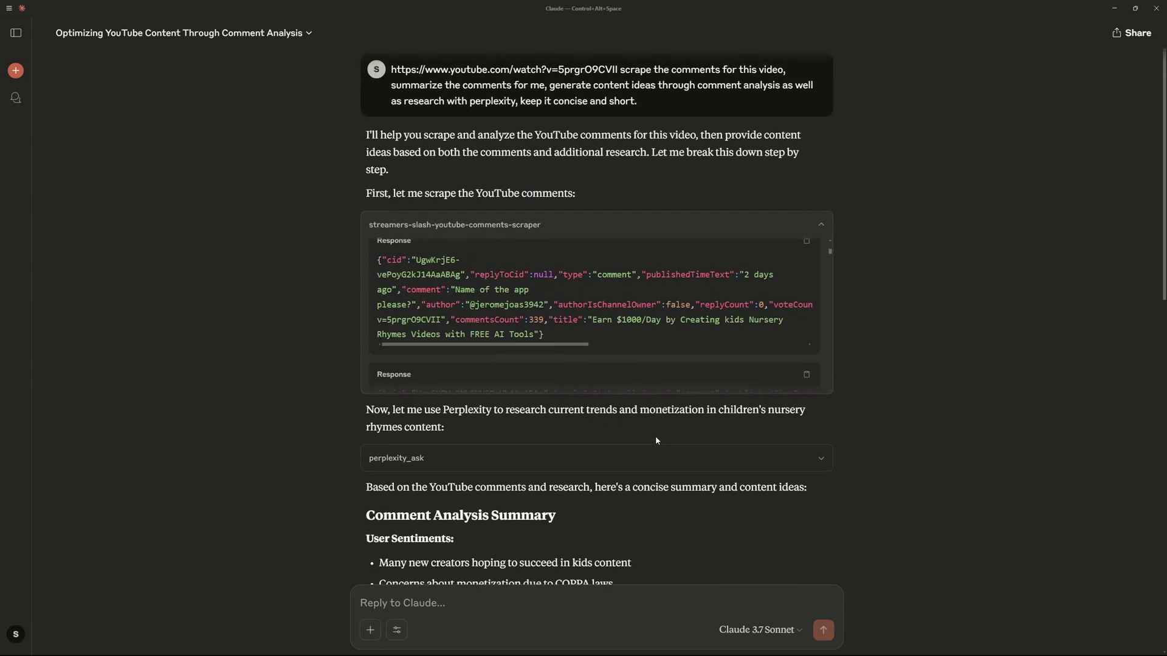
click(821, 229)
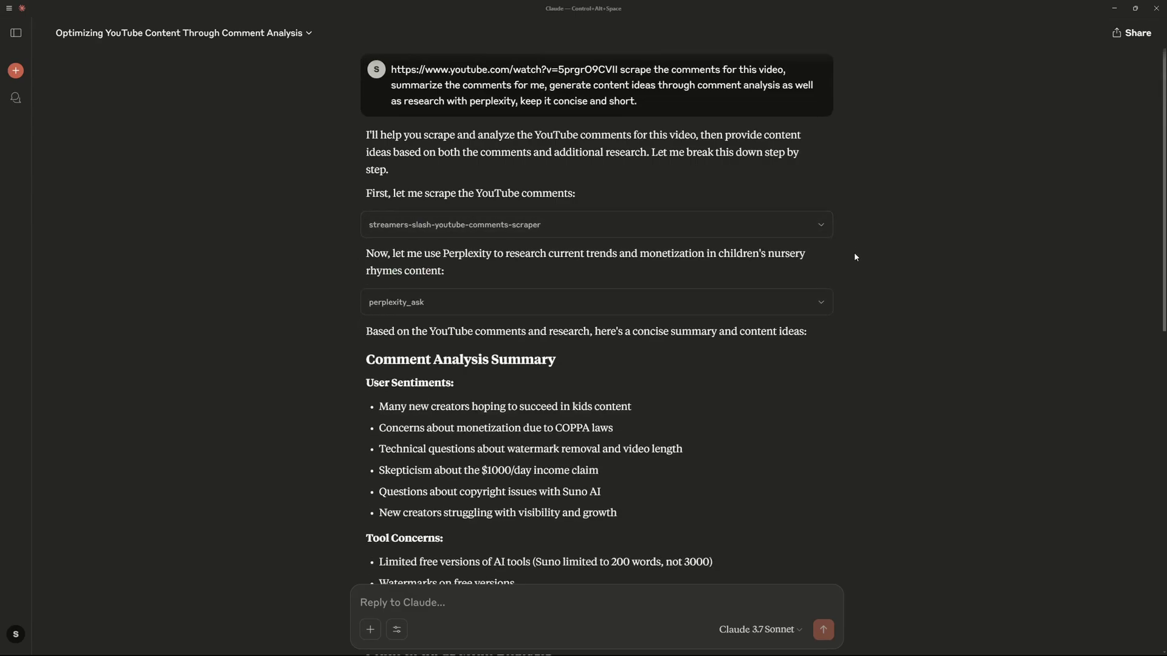
scroll(858, 355, down, 1)
scroll(856, 362, up, 1)
Step: Switch to the Apify console in the browser and browse the available Actors in the Apify Store
key(alt+Tab)
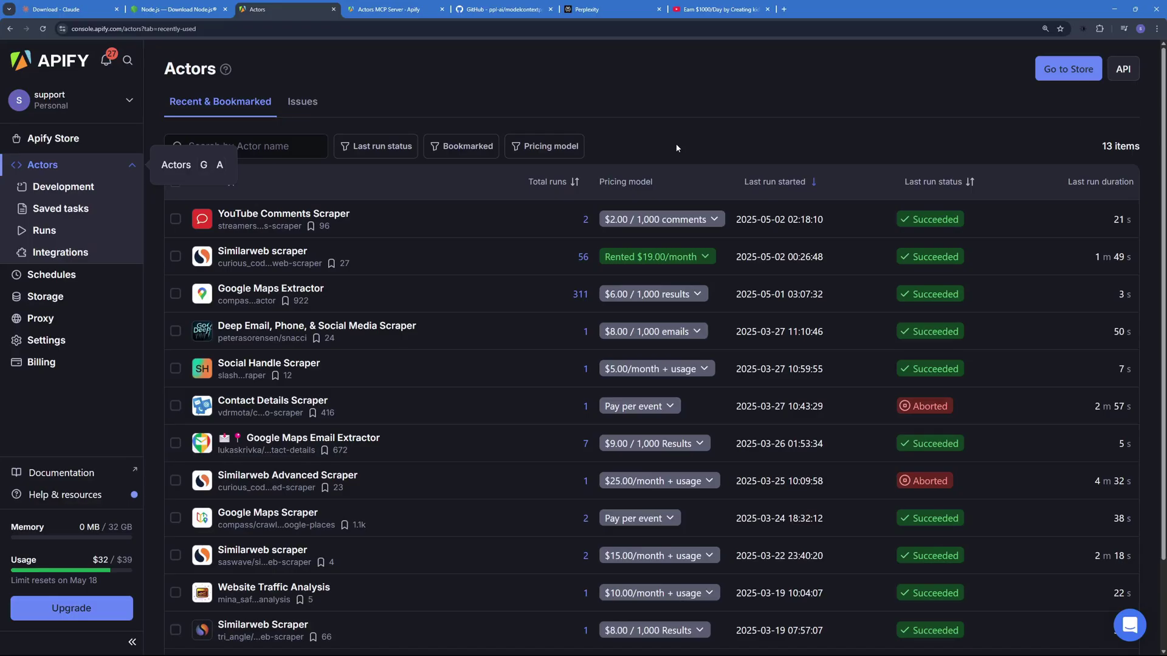
click(64, 138)
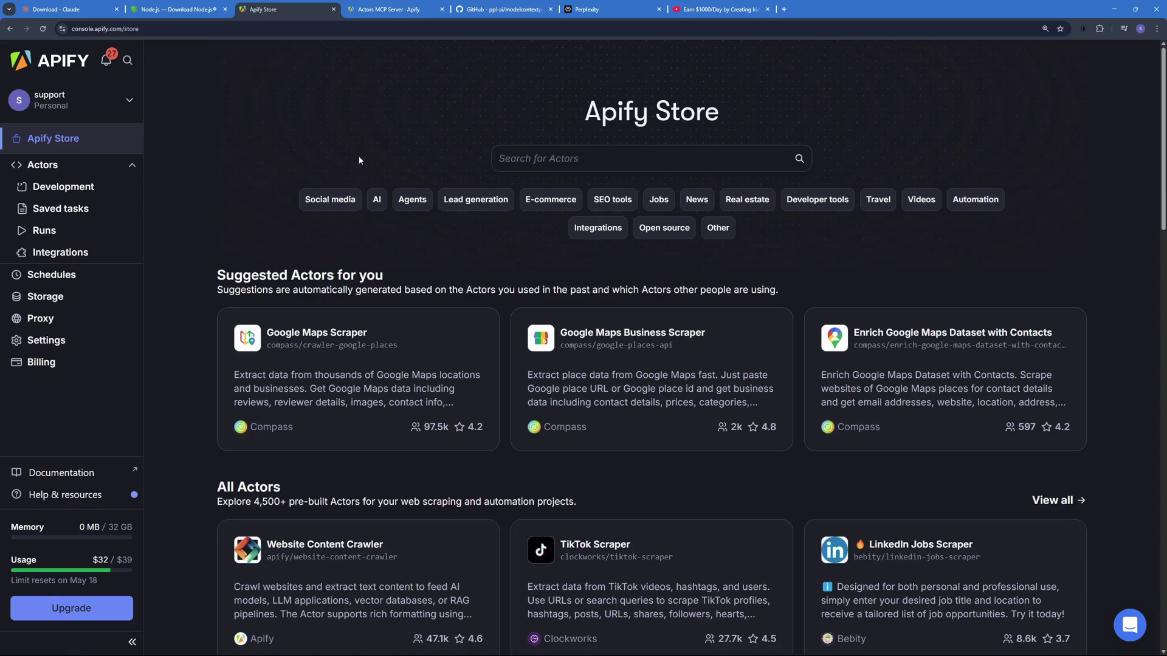
scroll(461, 286, down, 3)
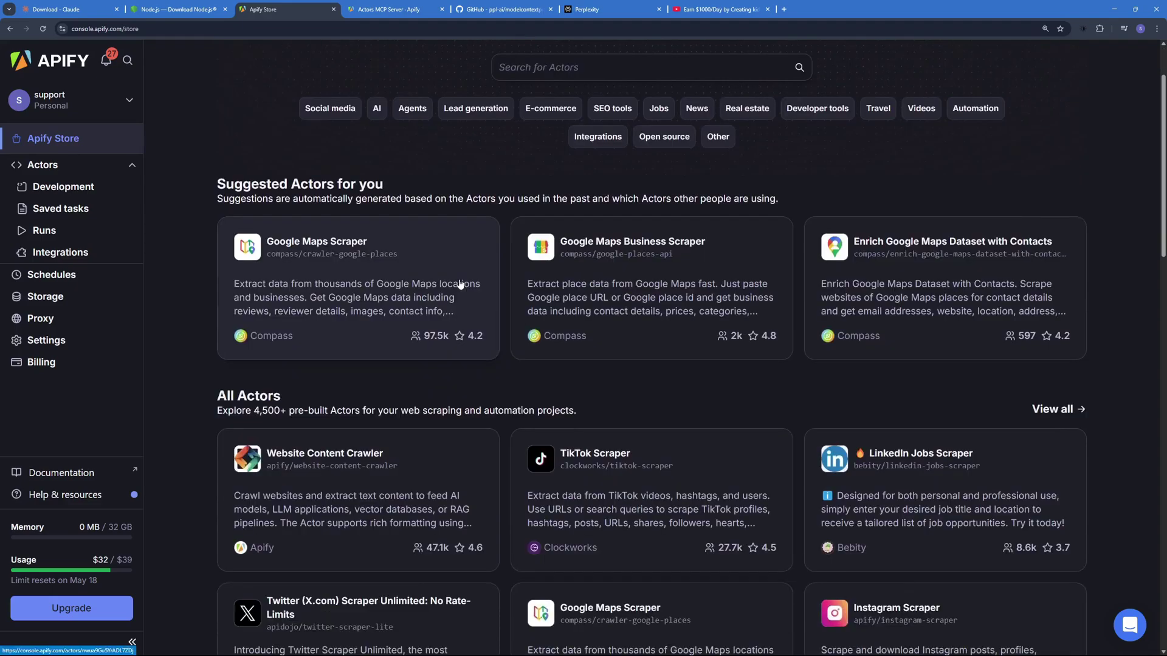
Step: Switch to the Actors MCP Server page and review its Claude Desktop setup instructions and configuration examples
scroll(466, 298, up, 3)
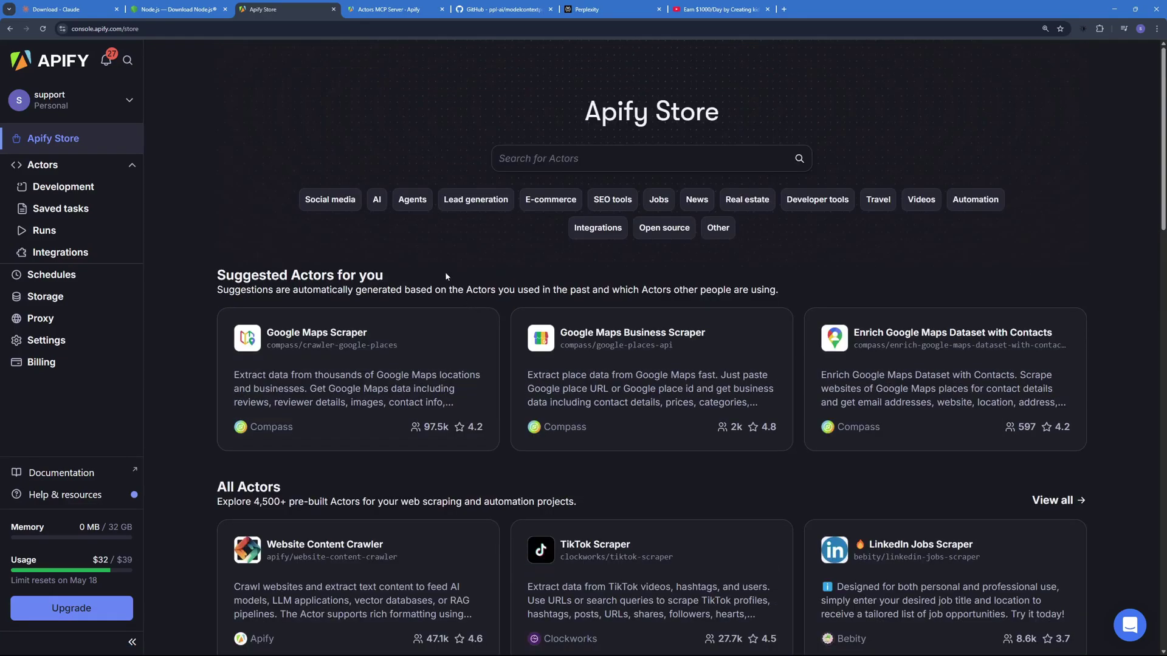
click(389, 9)
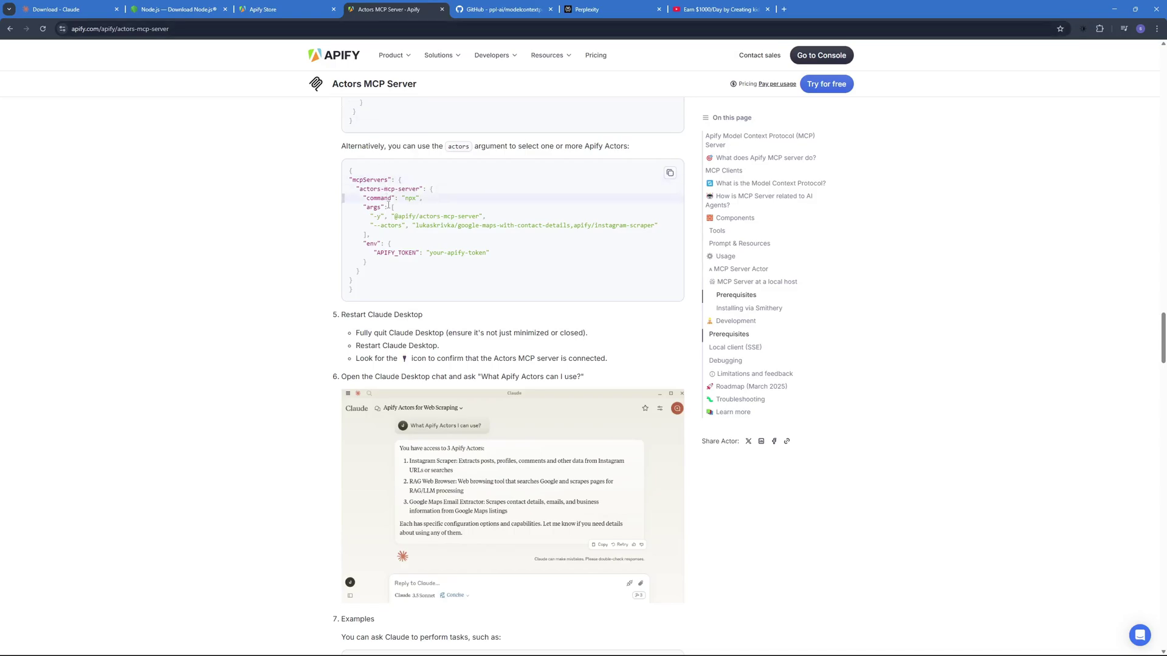
scroll(404, 298, up, 6)
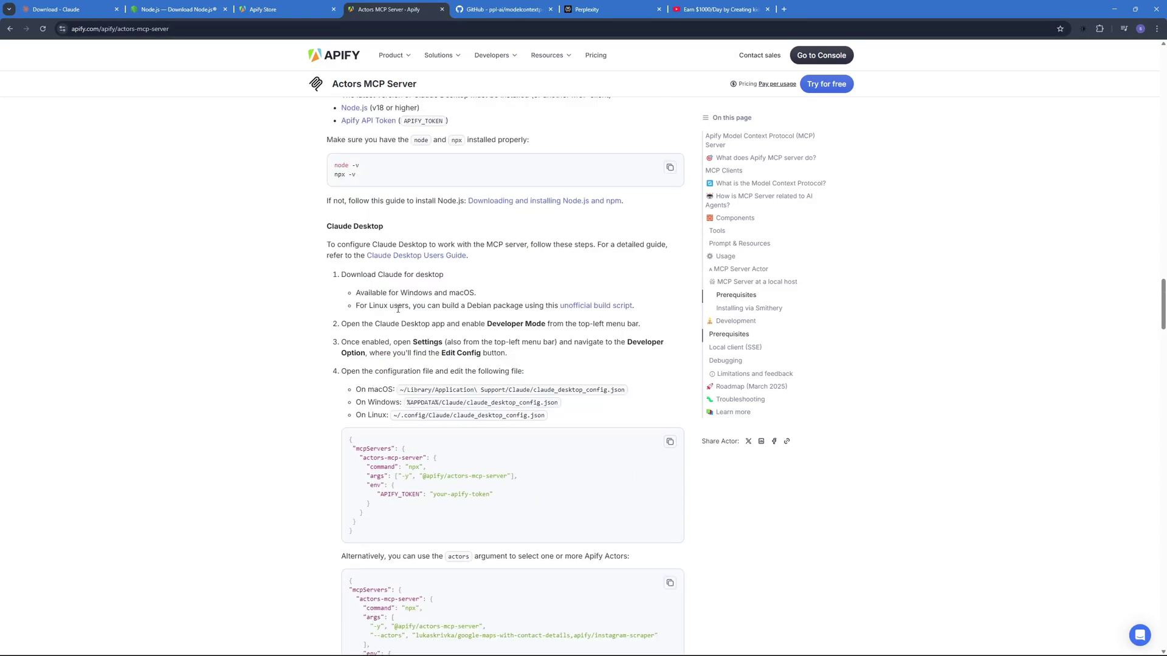
Step: Return to the Apify Store and look through its Actor sections down to Featured developers, then back up to Developer tools
key(ctrl+Tab)
click(292, 9)
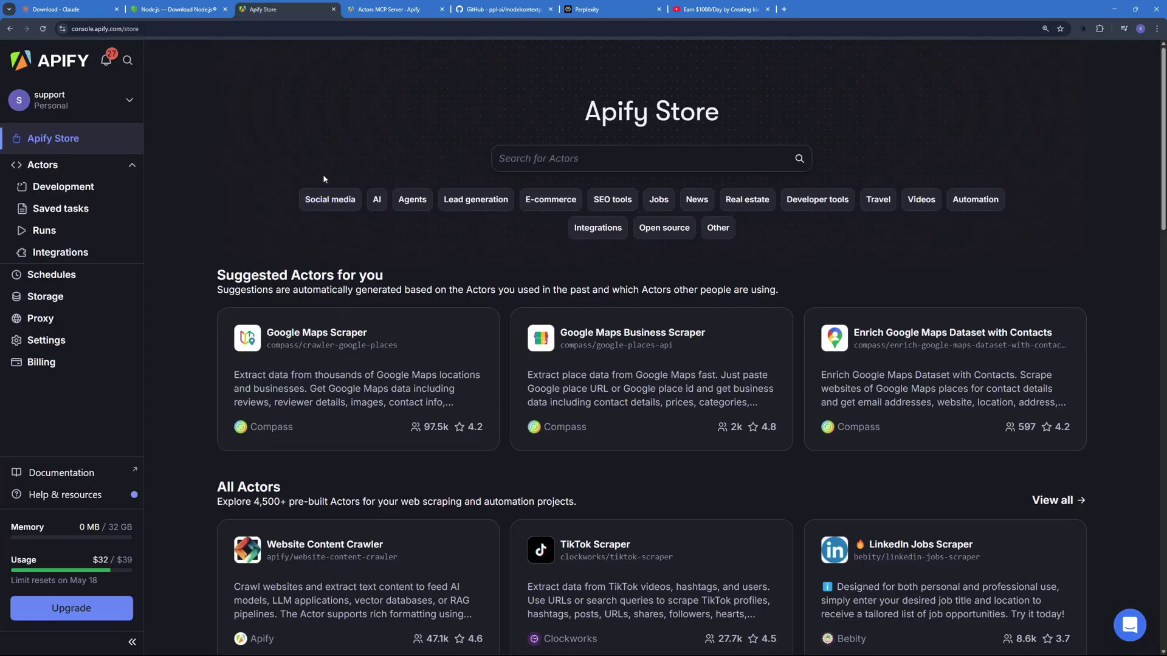
scroll(341, 239, down, 4)
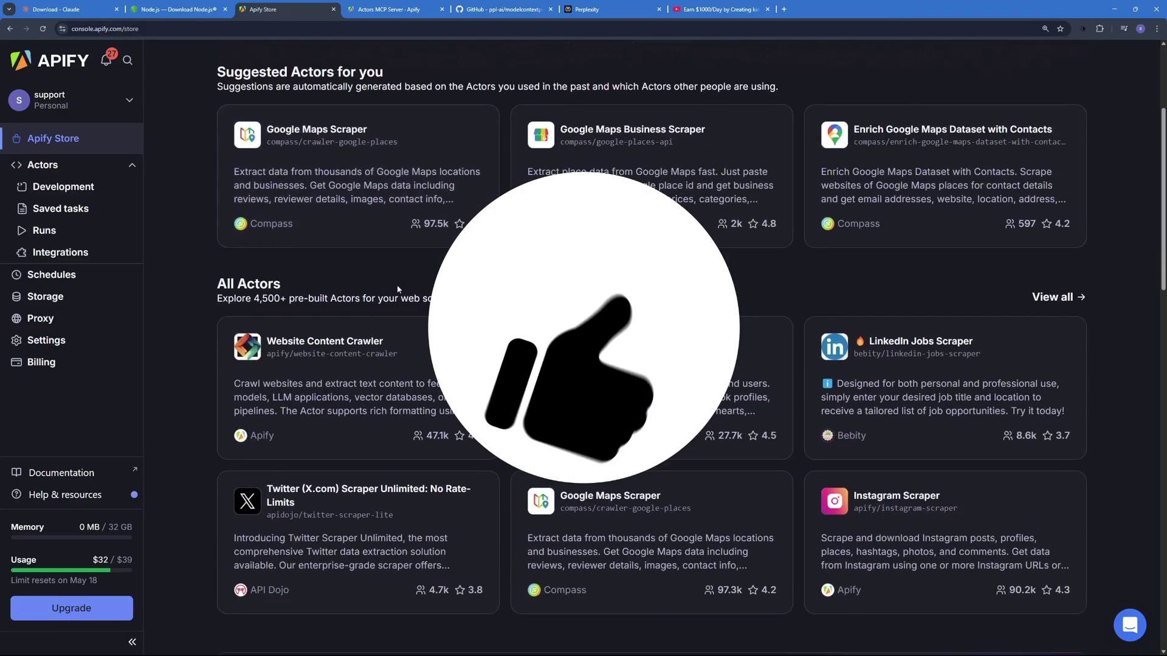
scroll(480, 420, down, 12)
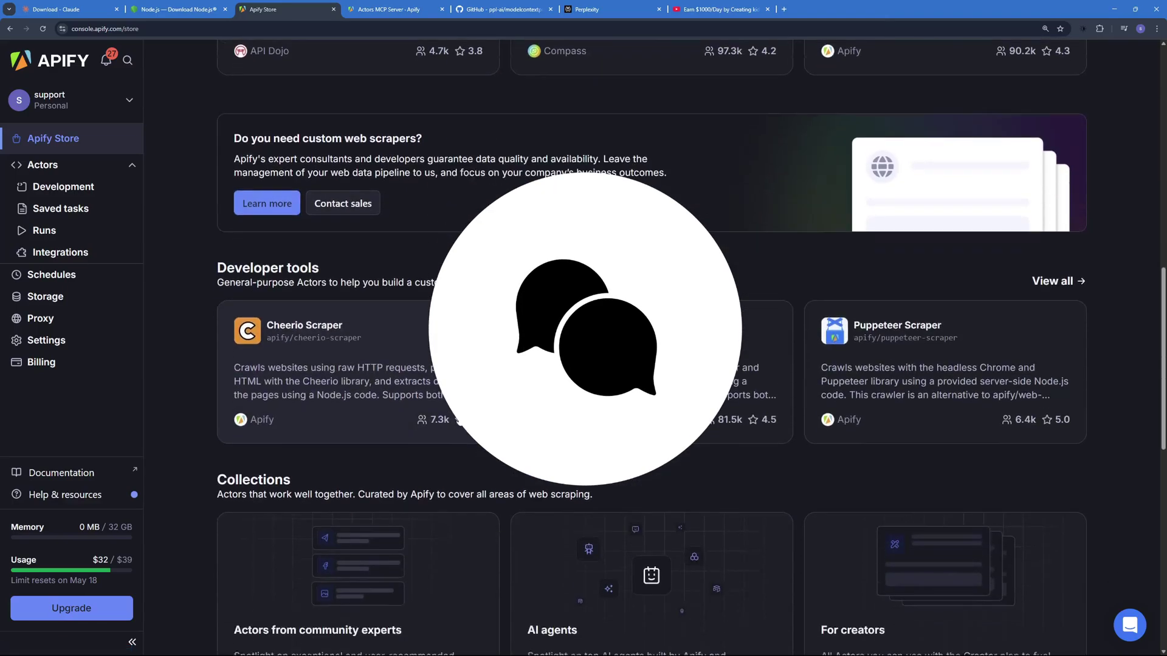
scroll(468, 437, down, 6)
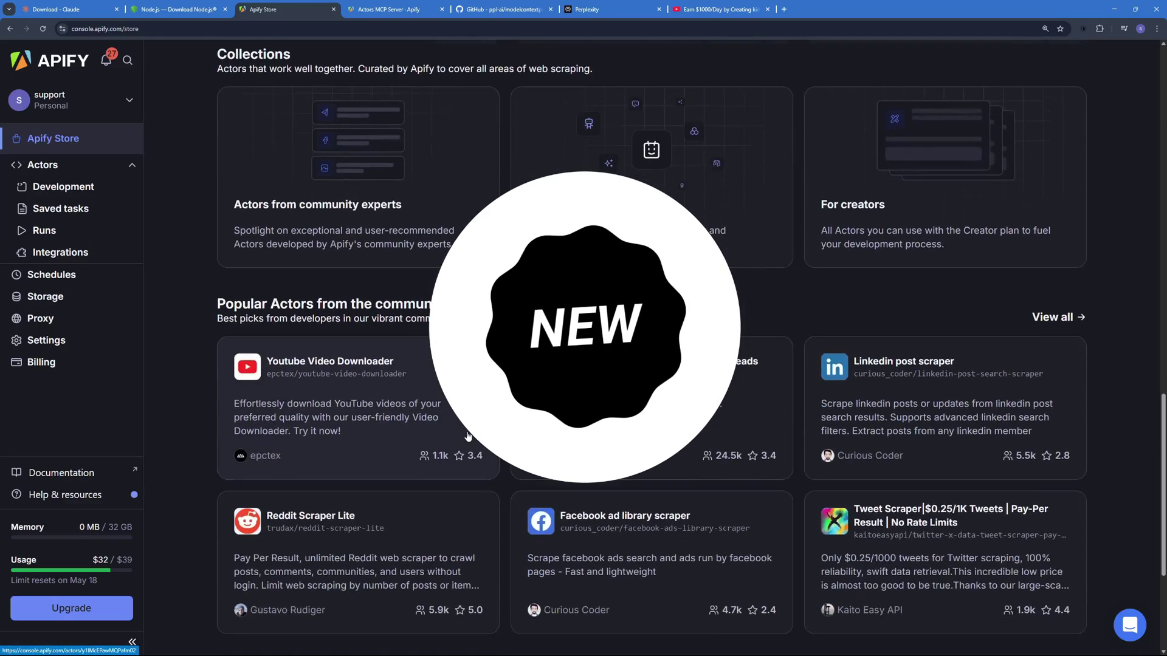
scroll(468, 436, down, 3)
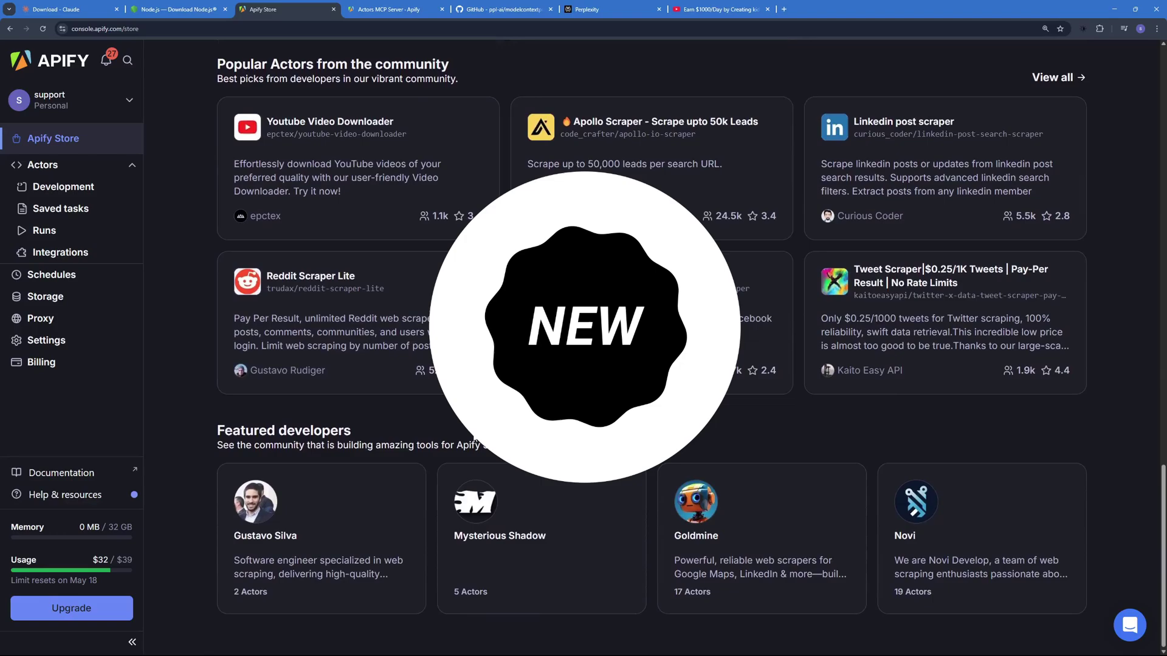
scroll(479, 446, up, 3)
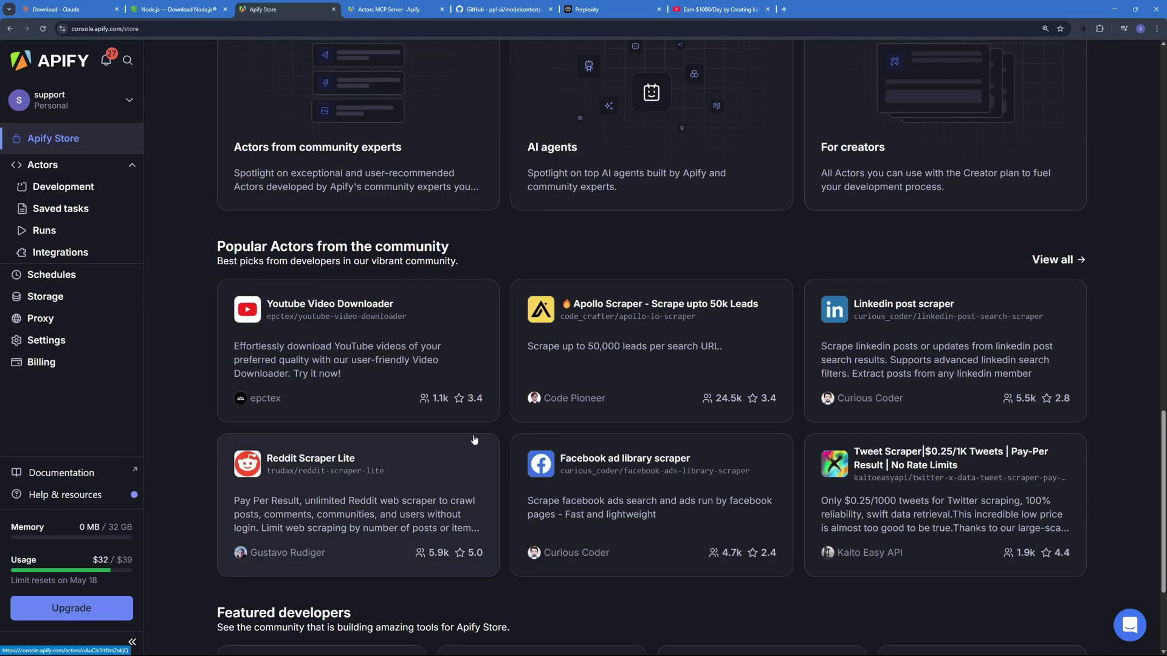
scroll(471, 433, up, 3)
scroll(470, 431, up, 5)
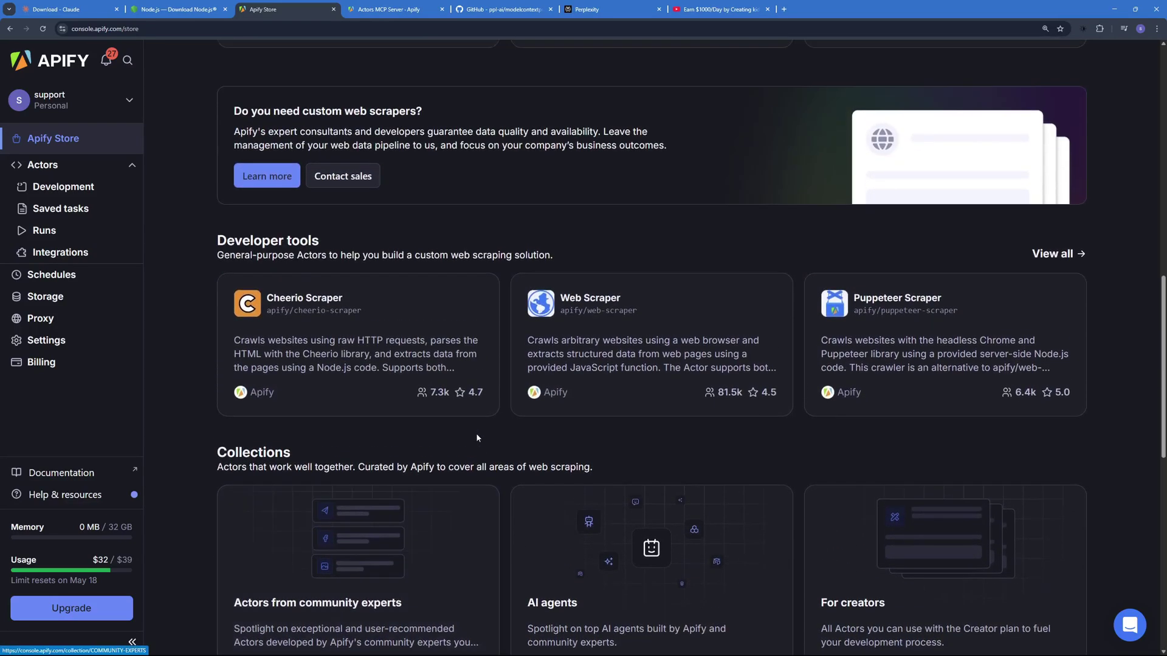